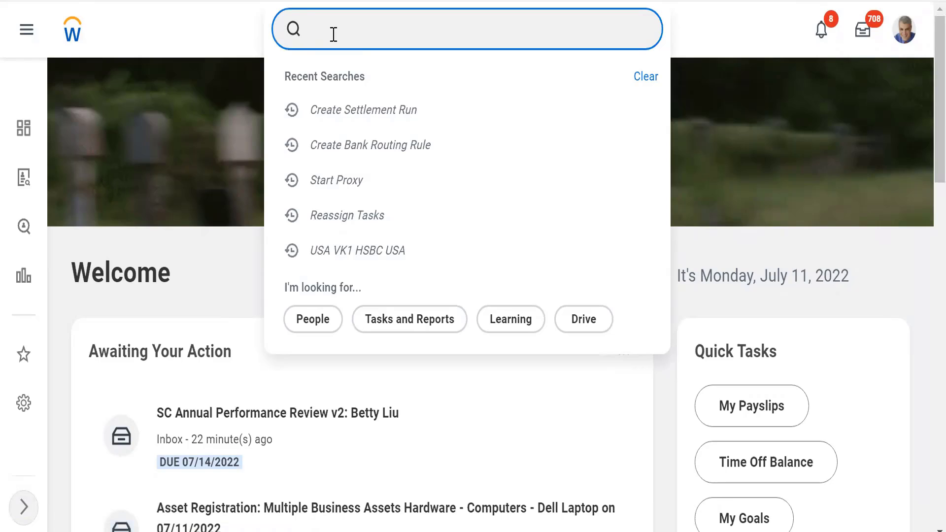
Step: Run the Start Proxy task to act on behalf of the staff payroll specialist in the Payroll organization
text(Start proxy)
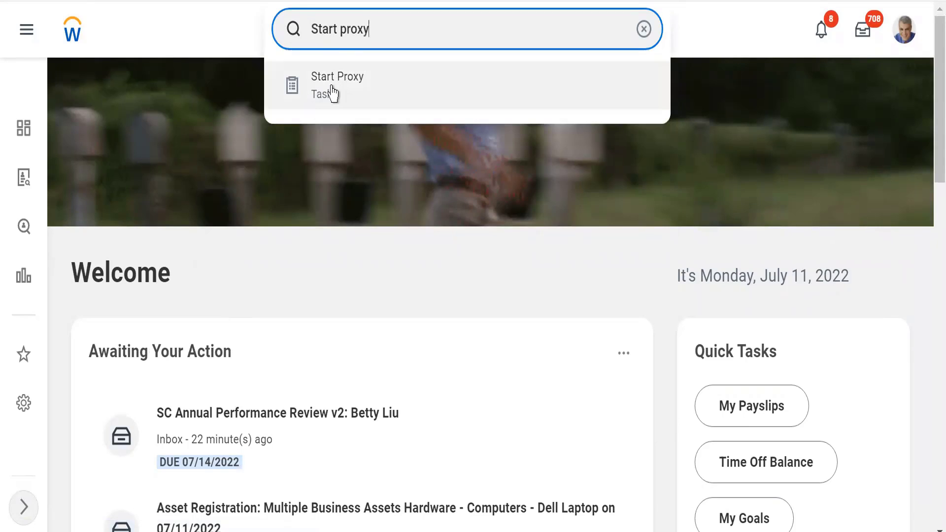
click(333, 92)
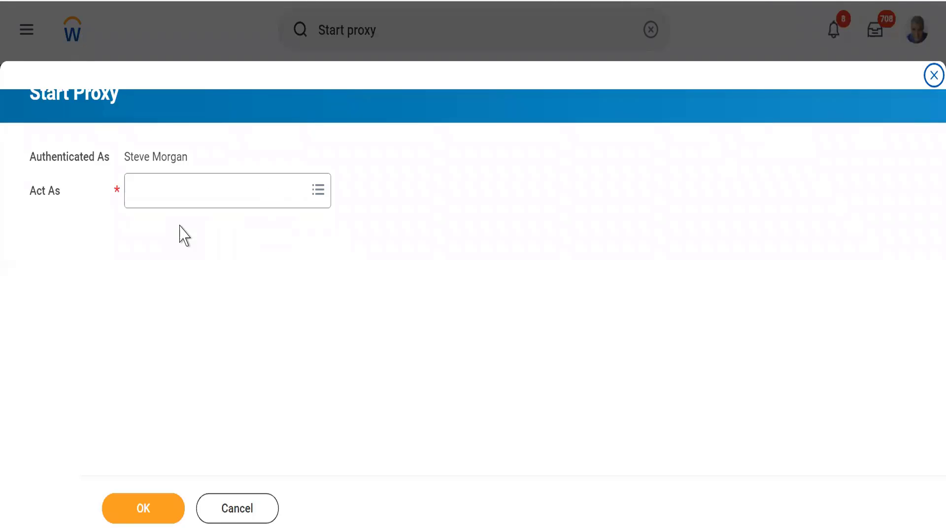
click(154, 199)
text(Adam)
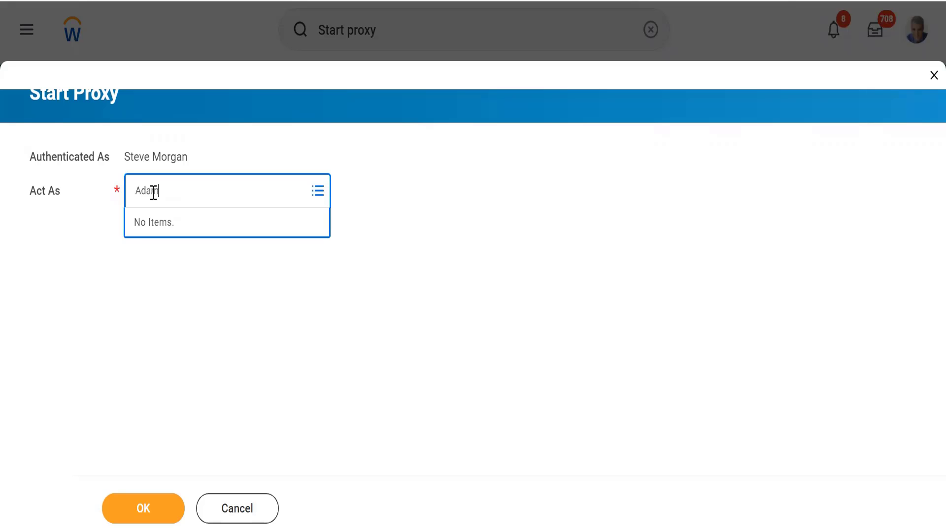
key(Return)
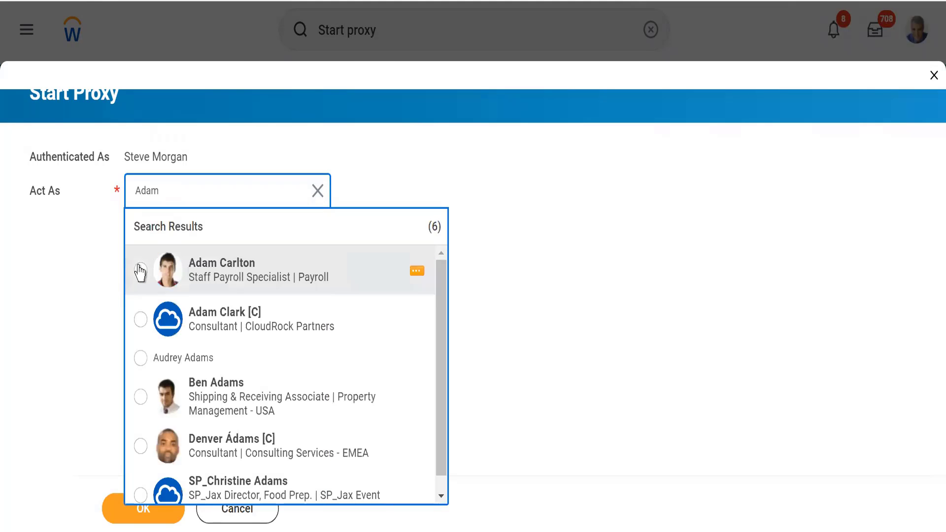
click(140, 272)
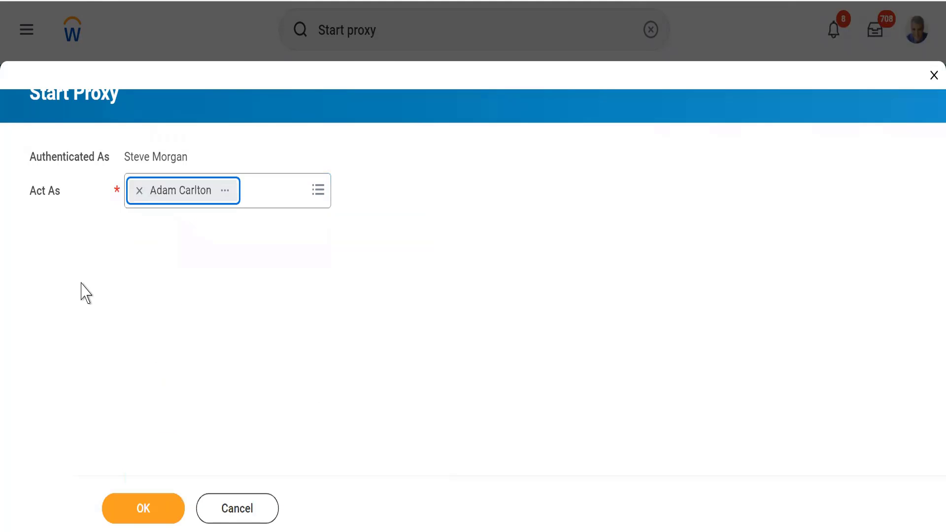
click(142, 508)
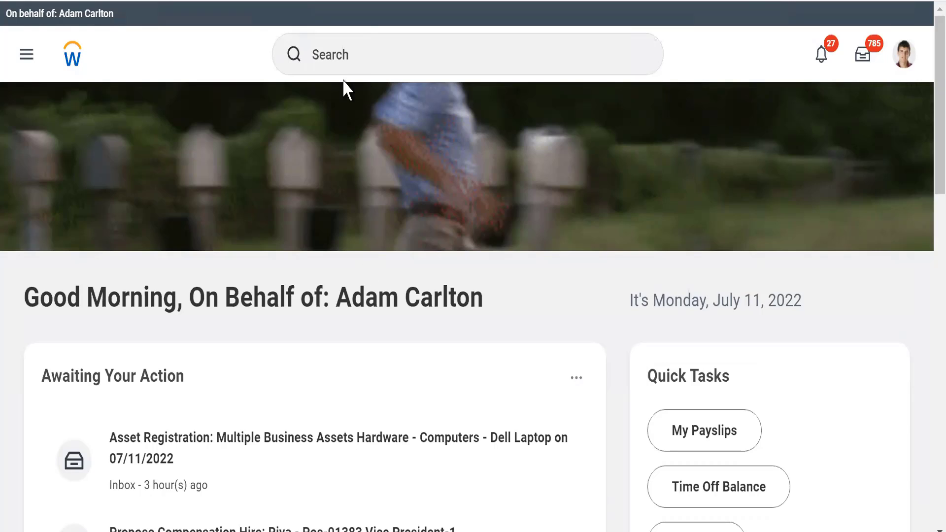
Step: Search for "cre loc" and open the Create Location task from the results
click(333, 52)
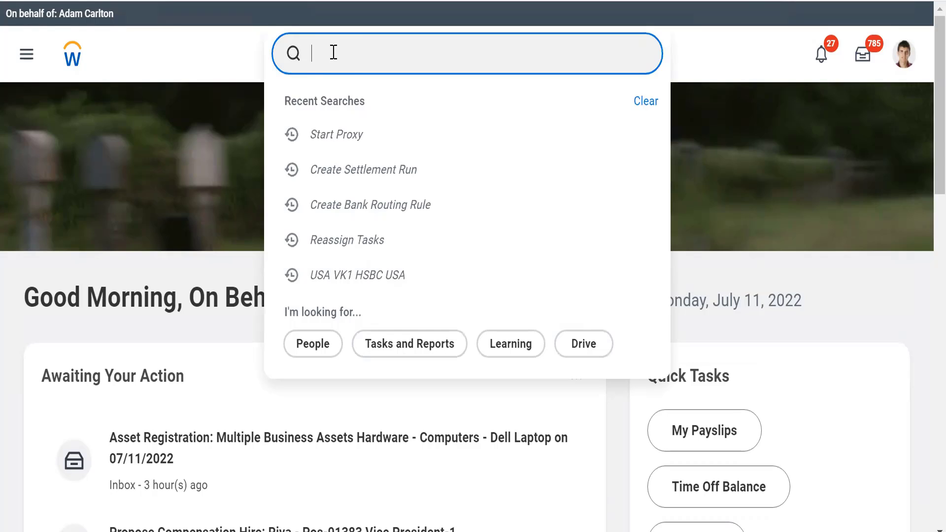
text(cre)
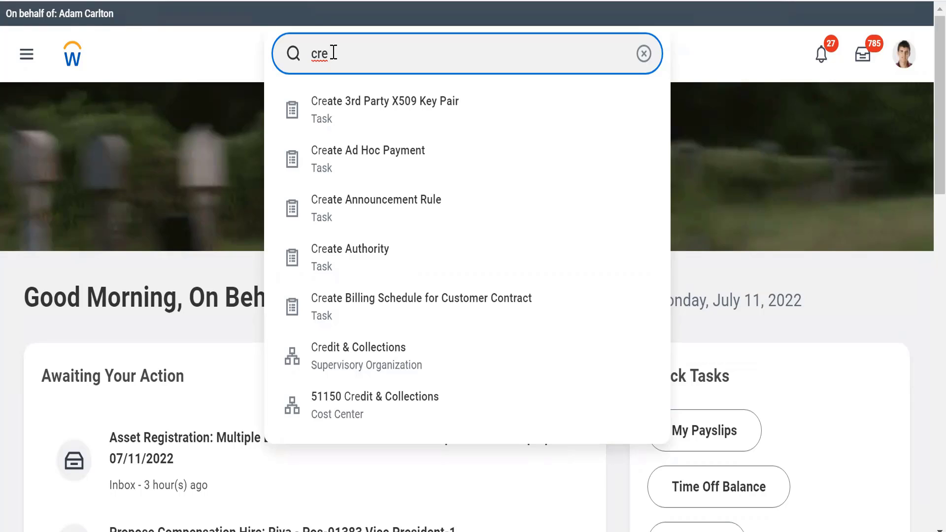
text(hoc)
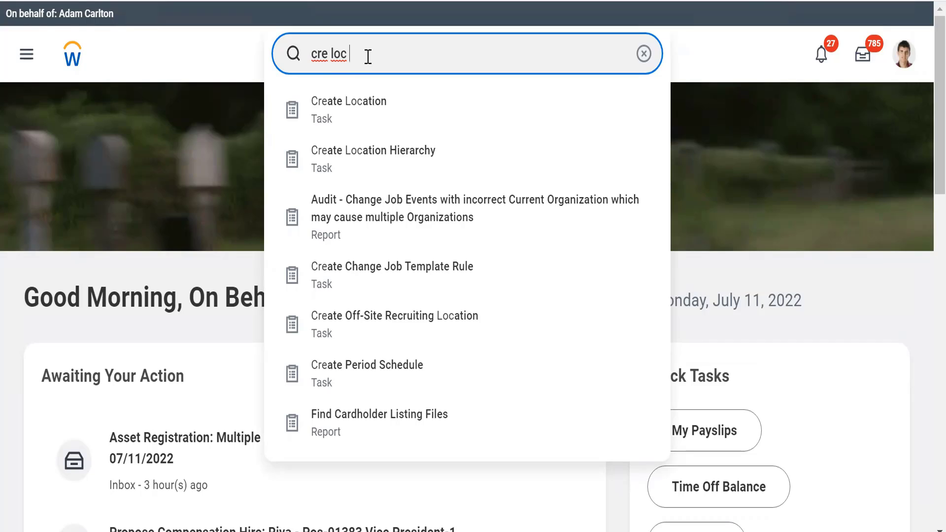
key(Escape)
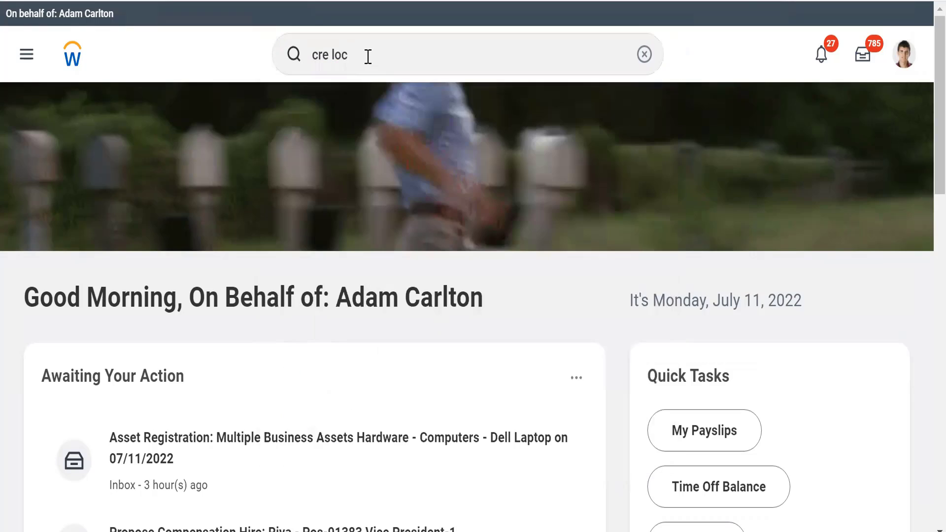
click(131, 222)
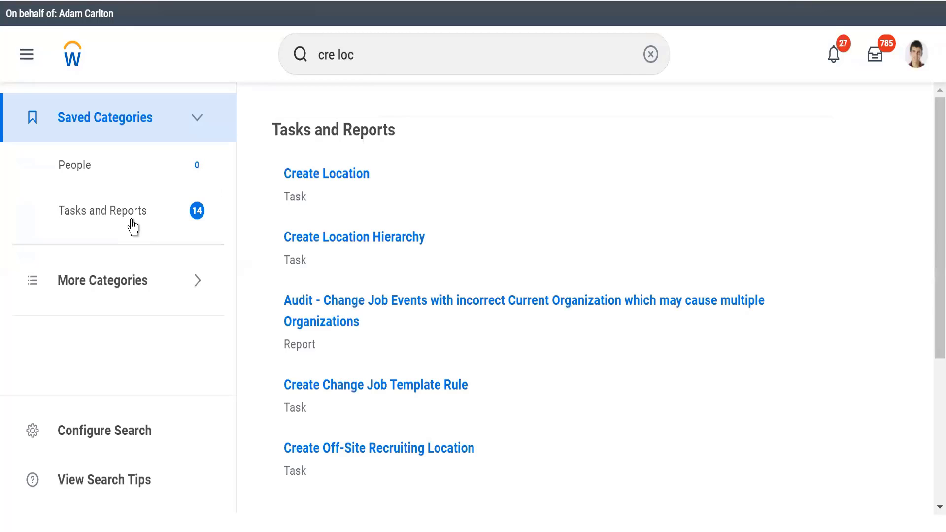
click(306, 184)
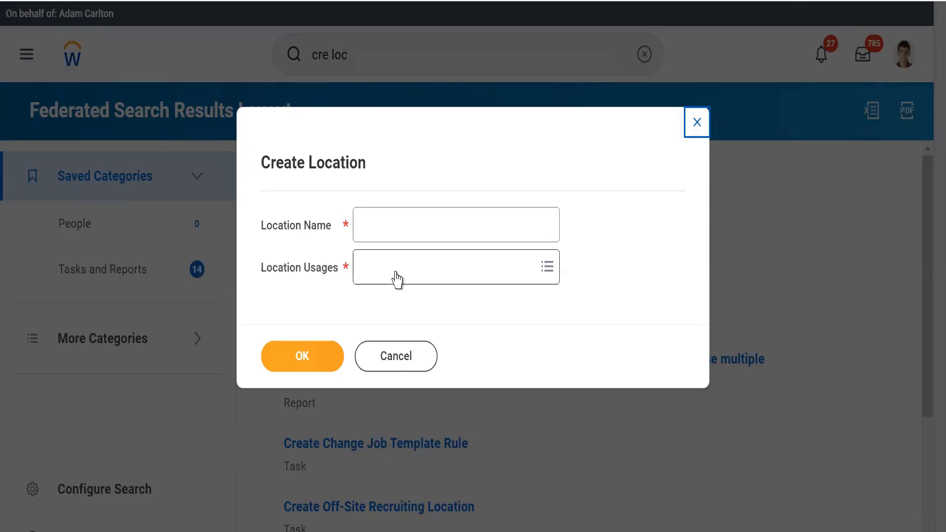
click(380, 232)
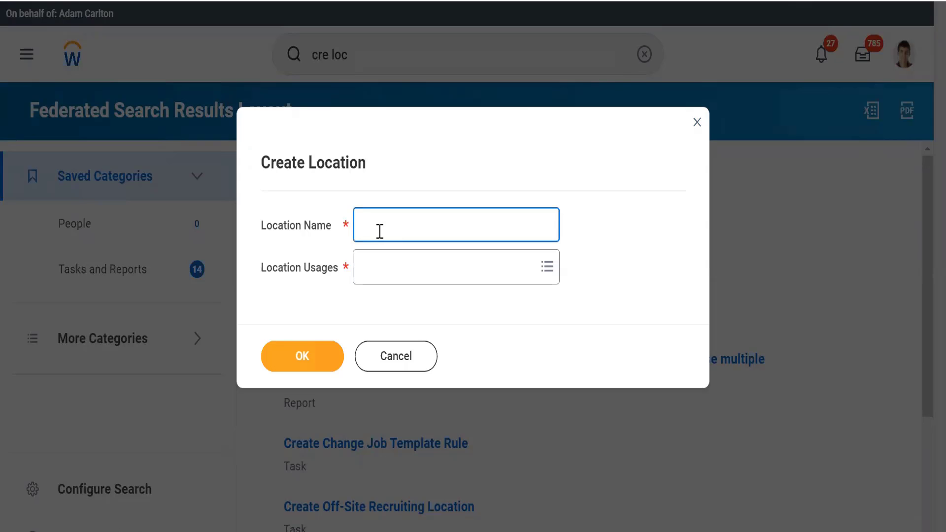
text(WLm)
key(BackSpace)
key(BackSpace)
text(LE7_)
key(BackSpace)
key(BackSpace)
key(BackSpace)
key(BackSpace)
key(BackSpace)
text(Delhi)
key(BackSpace)
key(BackSpace)
key(BackSpace)
key(BackSpace)
key(BackSpace)
click(380, 370)
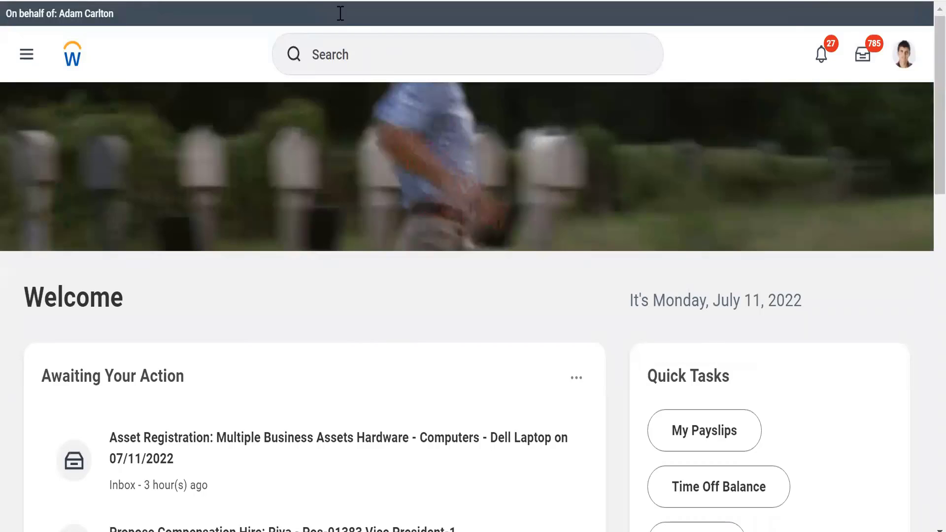
Step: Search for Mumbai and look through the additional result categories for existing Mumbai locations under Organizations
click(348, 60)
text(Mumbai)
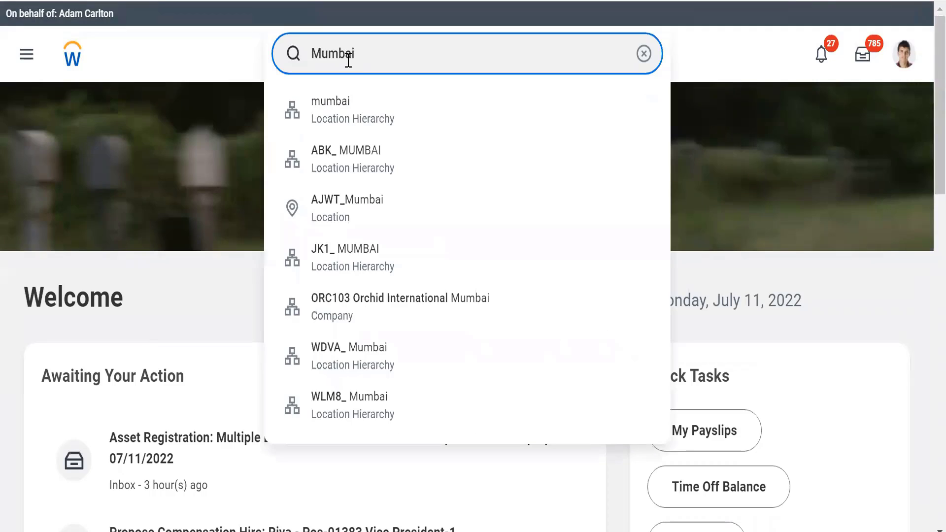
key(Return)
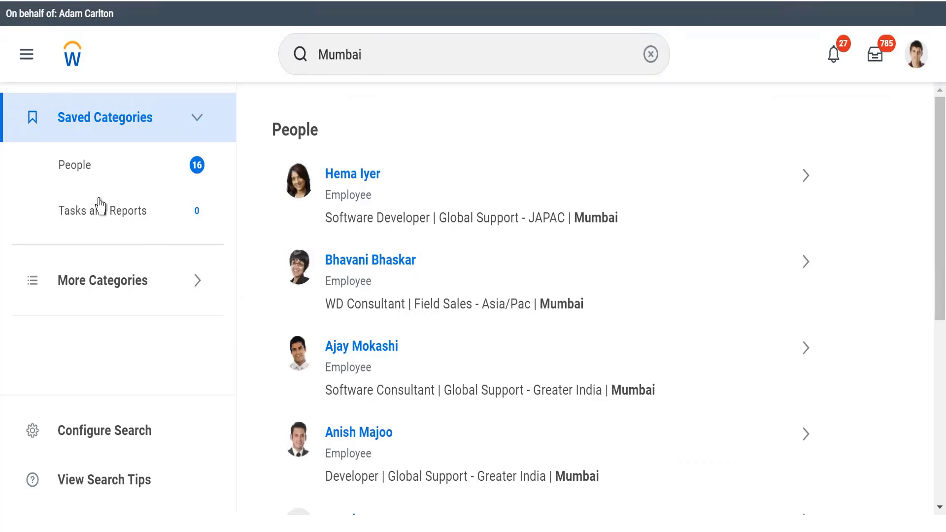
click(122, 279)
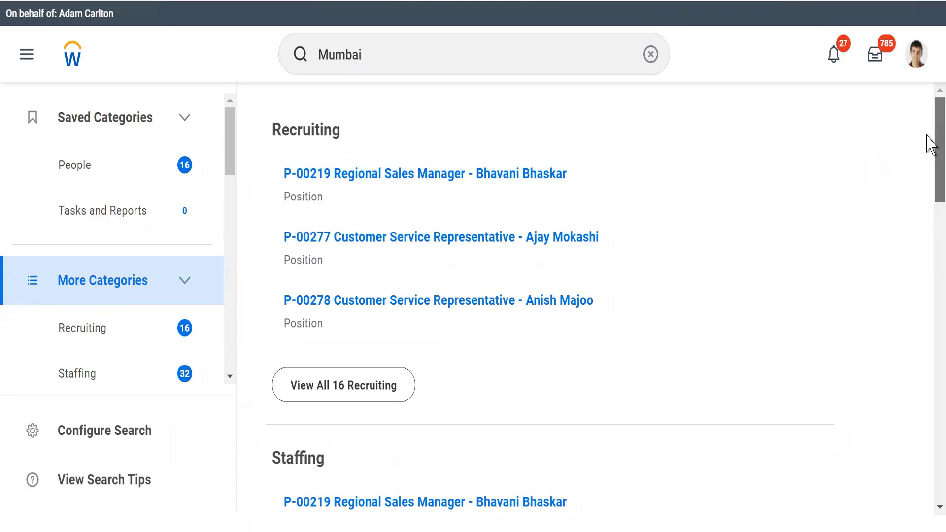
drag(931, 145, 925, 383)
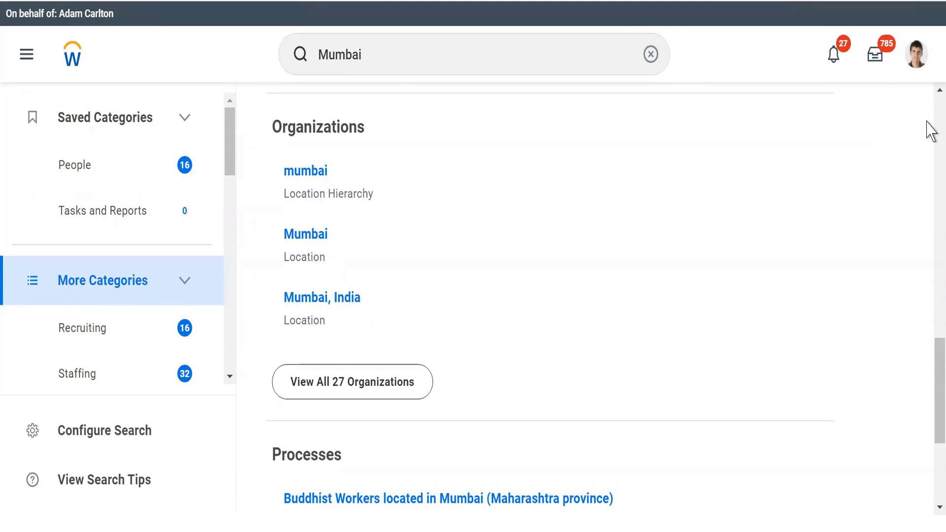
scroll(927, 121, up, 15)
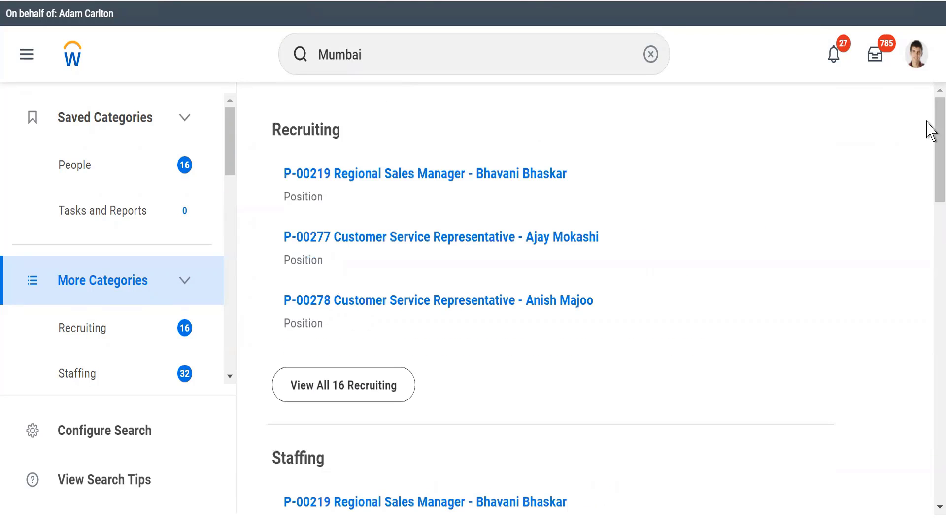
Step: Clear the Mumbai search term from the search box
click(392, 51)
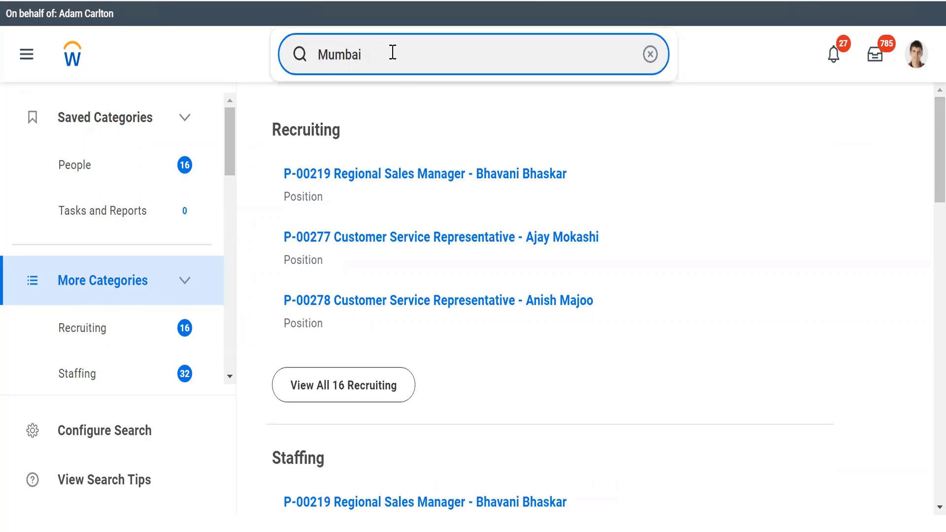
key(BackSpace)
key(BackSpace)
key(BackSpace)
key(BackSpace)
key(BackSpace)
key(BackSpace)
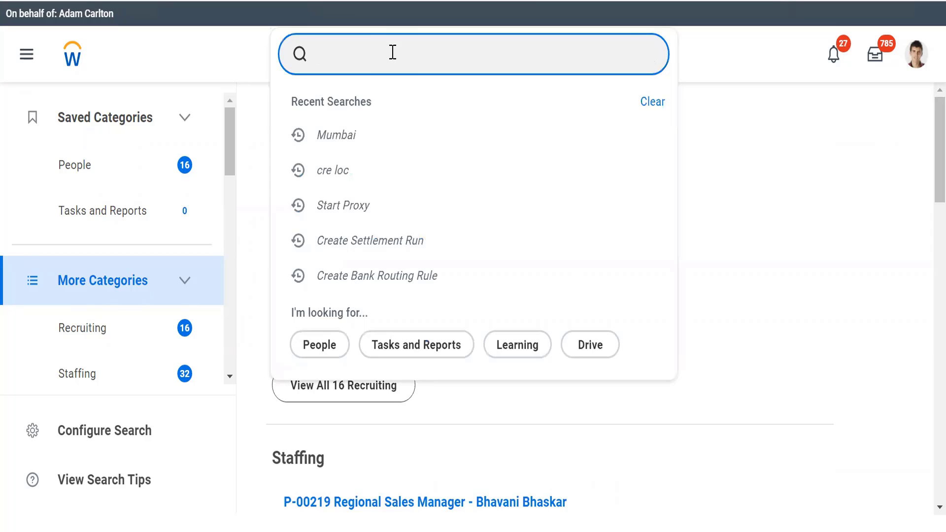
text(WLE7)
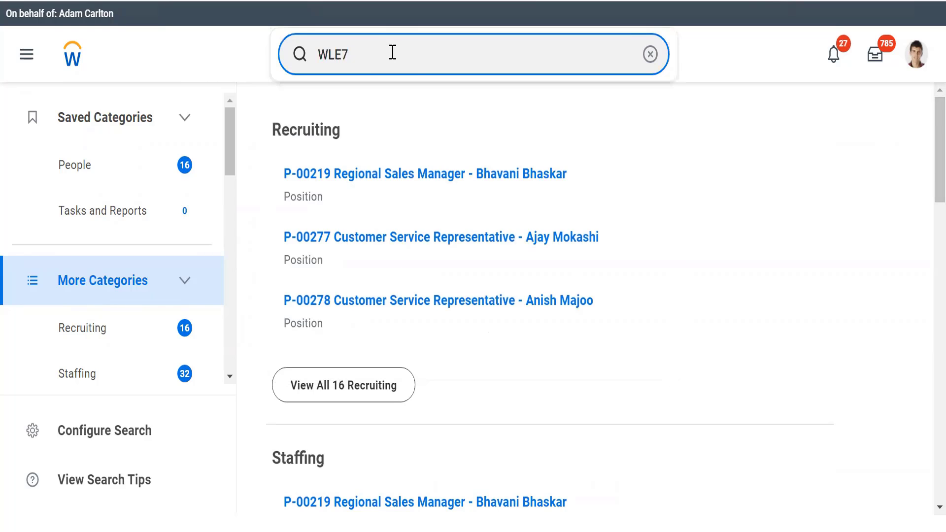
text(_)
key(BackSpace)
key(BackSpace)
key(BackSpace)
key(BackSpace)
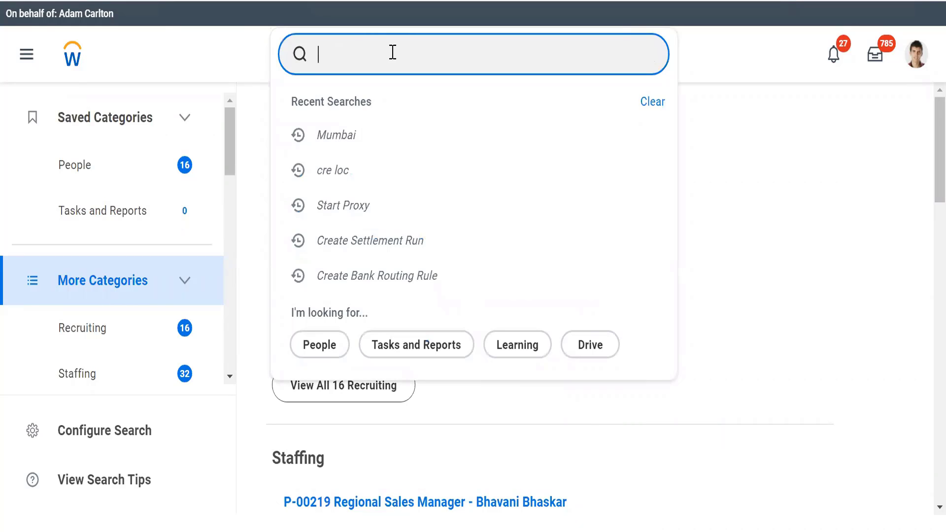
Step: Find the Create Location task with the search "cre loc" and name the new location WLE7_Mumbai
text(cre loc)
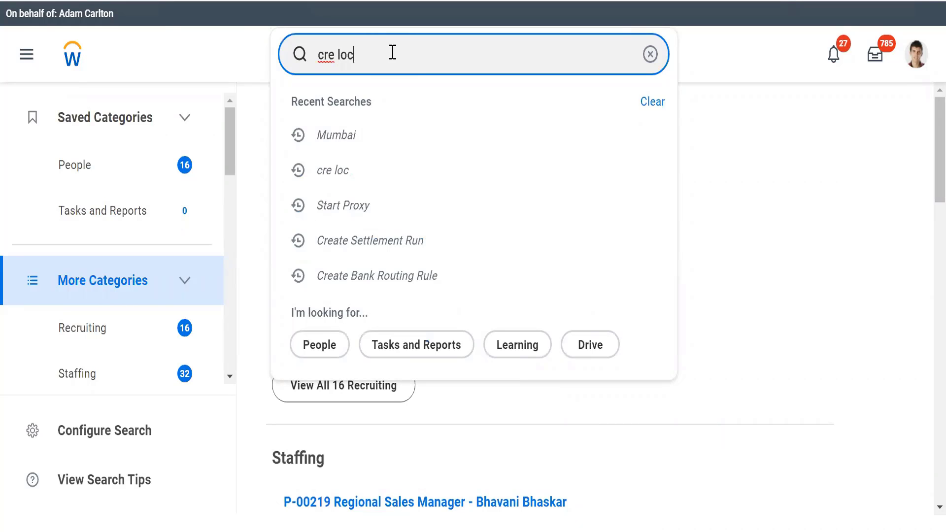
click(355, 108)
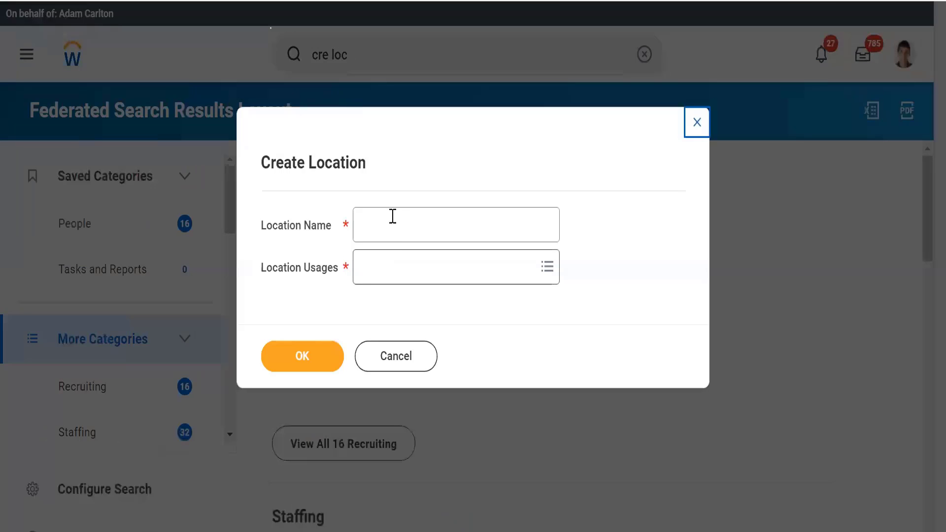
click(393, 213)
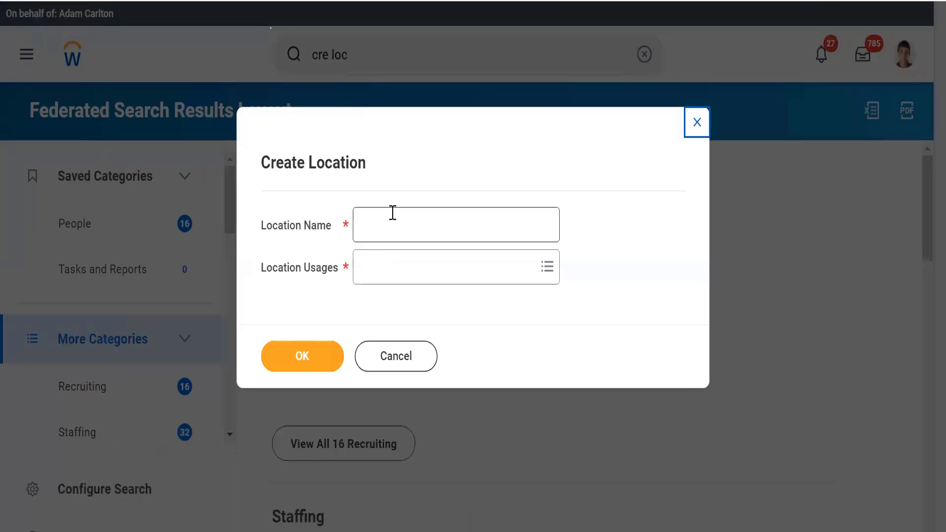
text(WLE)
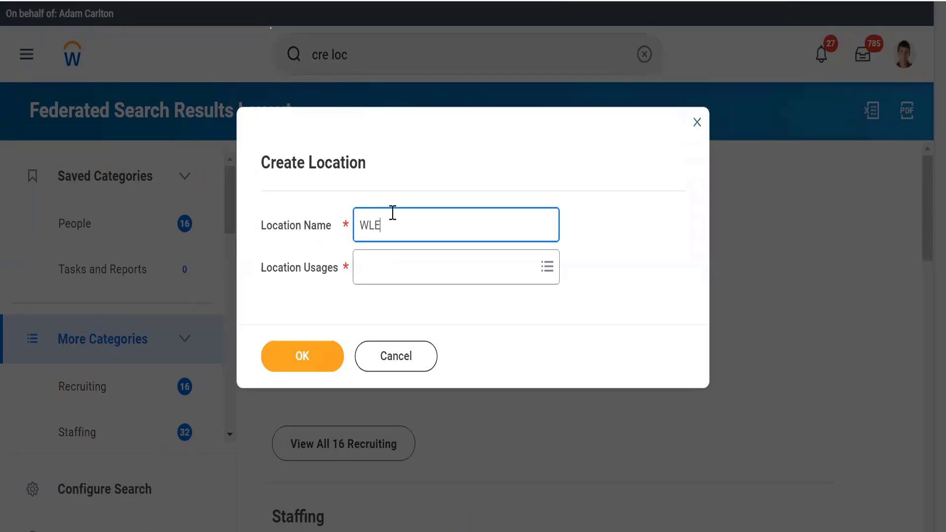
text(7_Mumbai)
Step: Set the location usage to Business Site and continue to the full location form
click(379, 275)
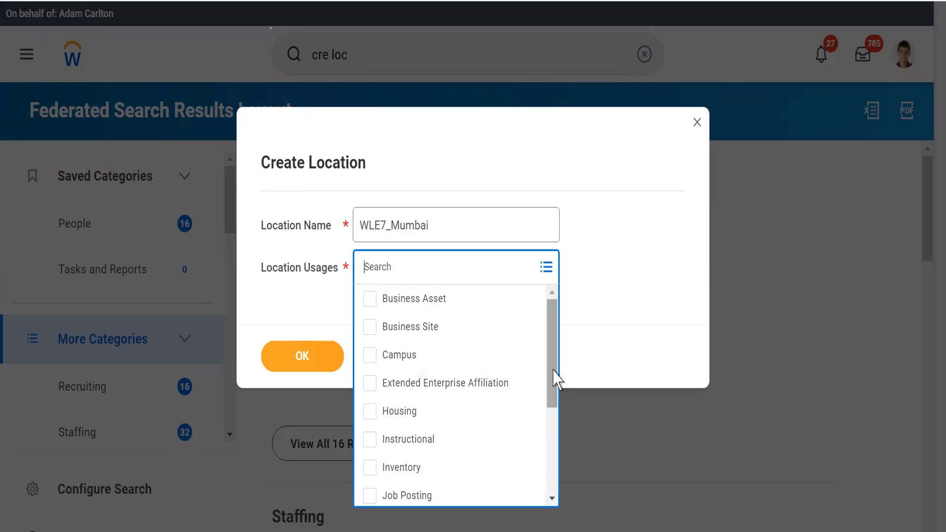
drag(553, 380, 551, 325)
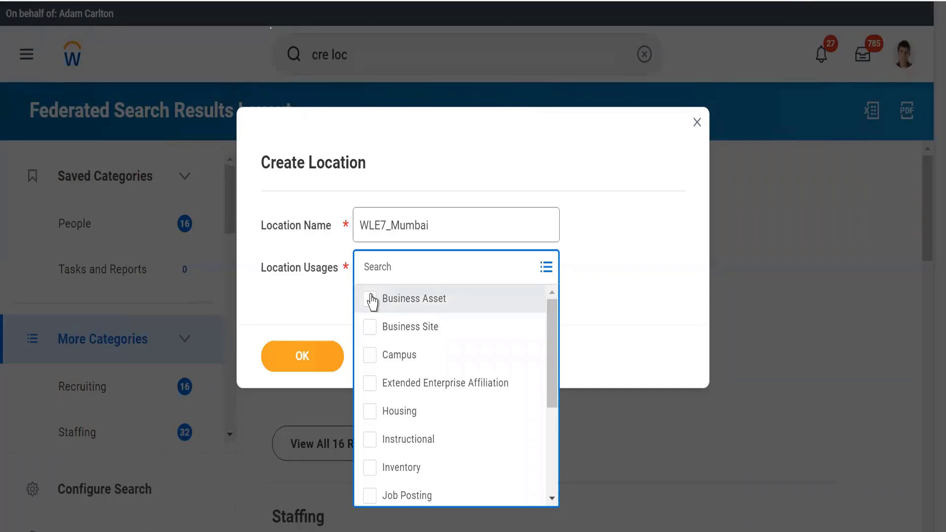
click(367, 332)
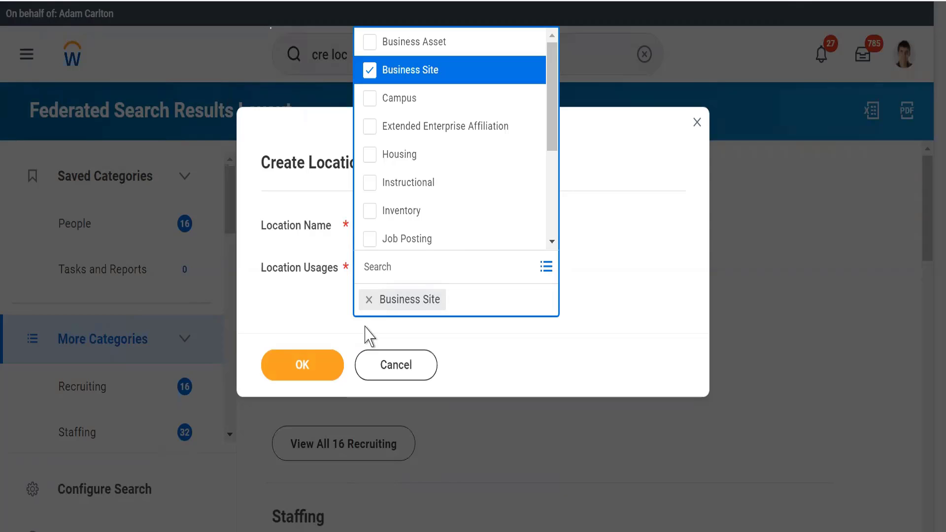
click(302, 374)
click(301, 369)
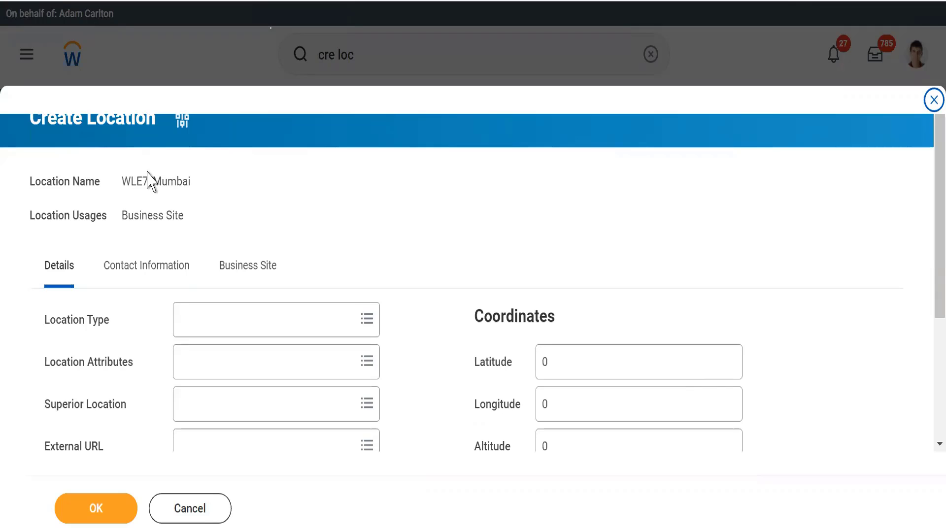
Step: Examine the location's name, usage, coordinates and the remaining fields of its Details section
double_click(200, 181)
drag(200, 182, 207, 217)
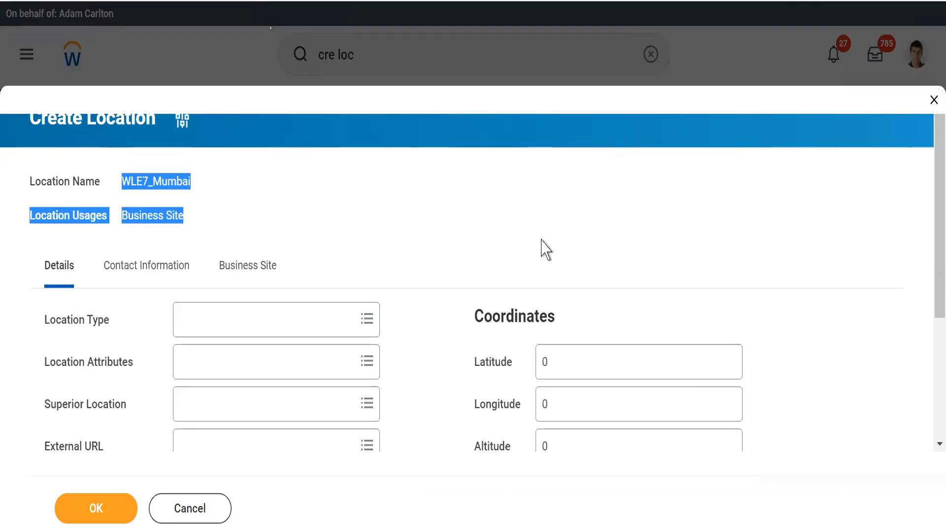
scroll(927, 217, down, 4)
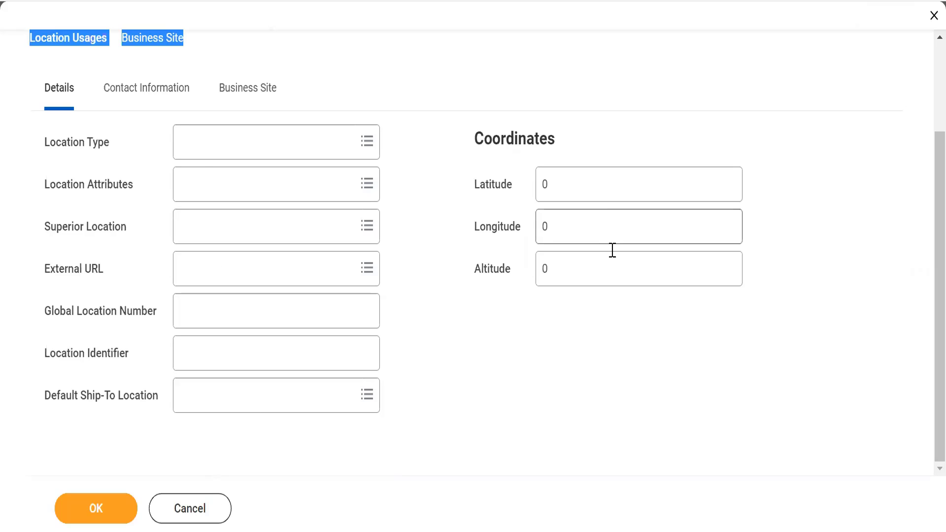
mouse_move(220, 208)
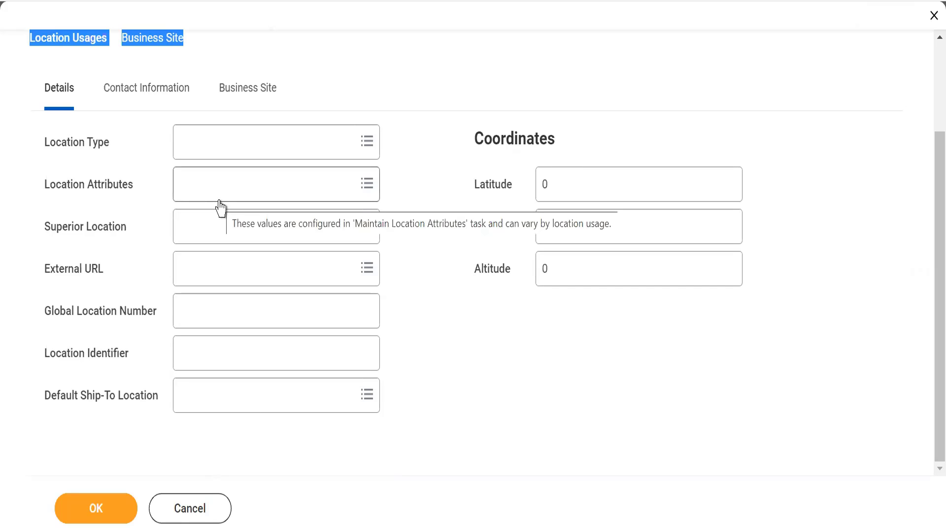
click(143, 153)
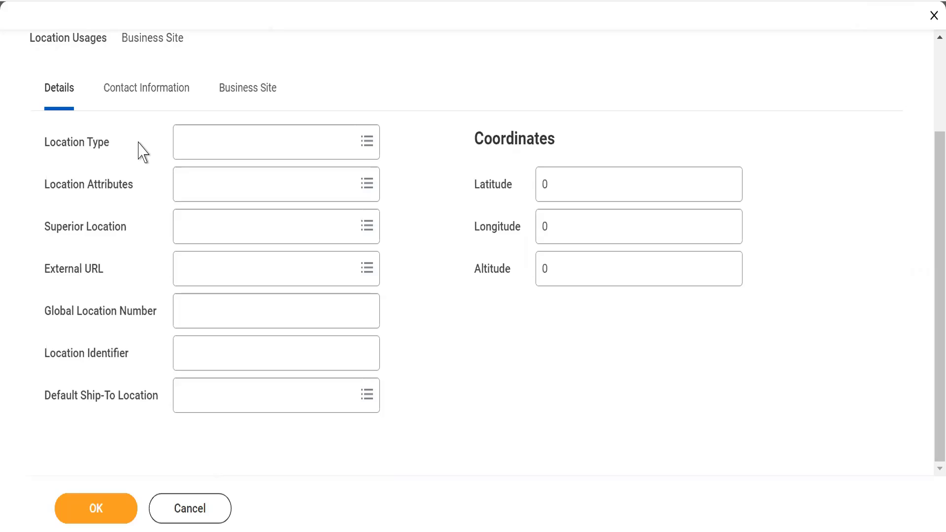
Step: Examine the available Location Type and Location Attributes options and the coordinate fields without choosing any values
click(194, 142)
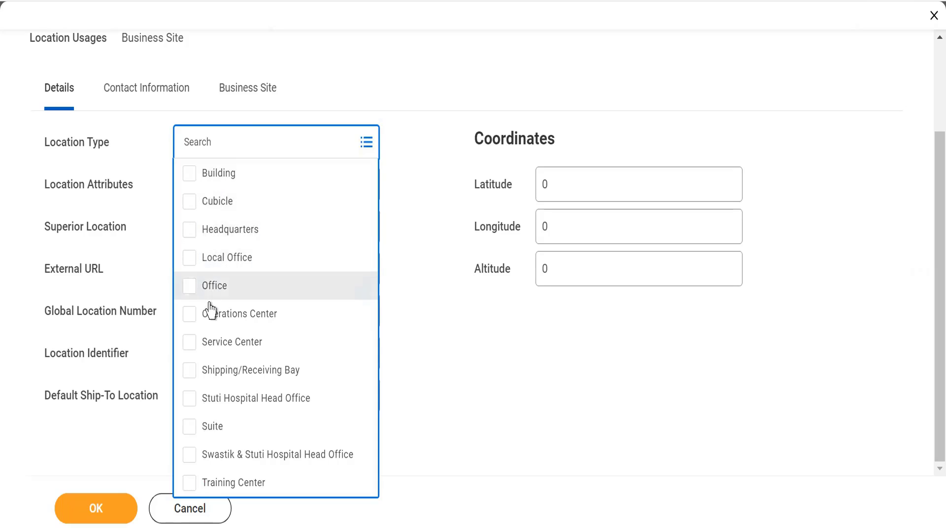
click(464, 395)
click(207, 190)
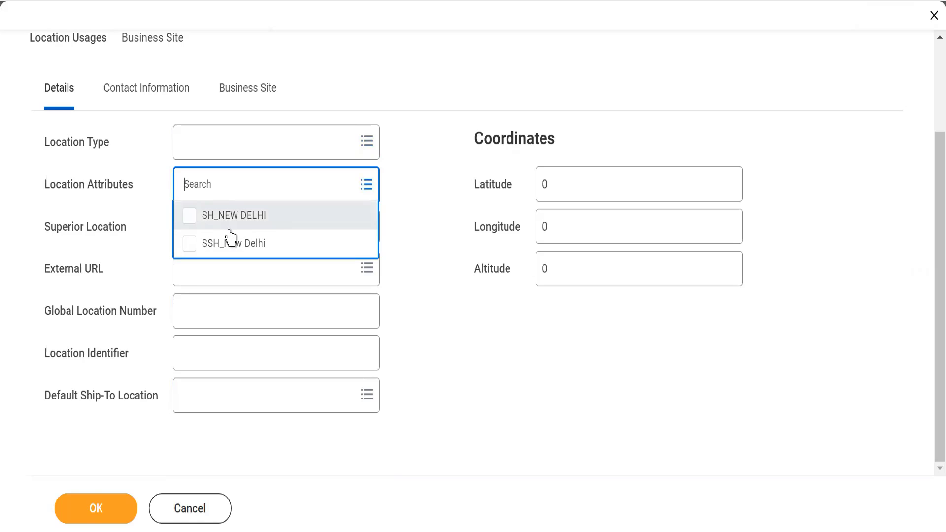
click(432, 229)
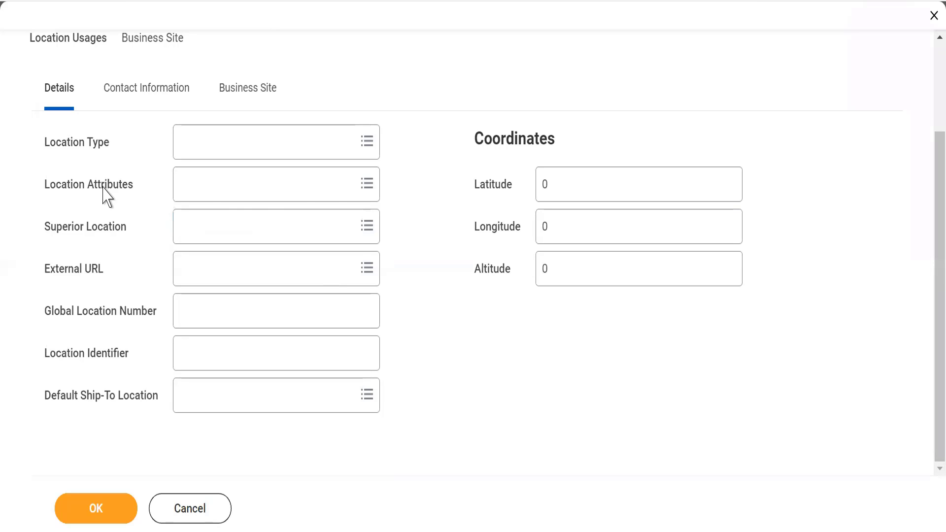
mouse_move(104, 188)
click(539, 184)
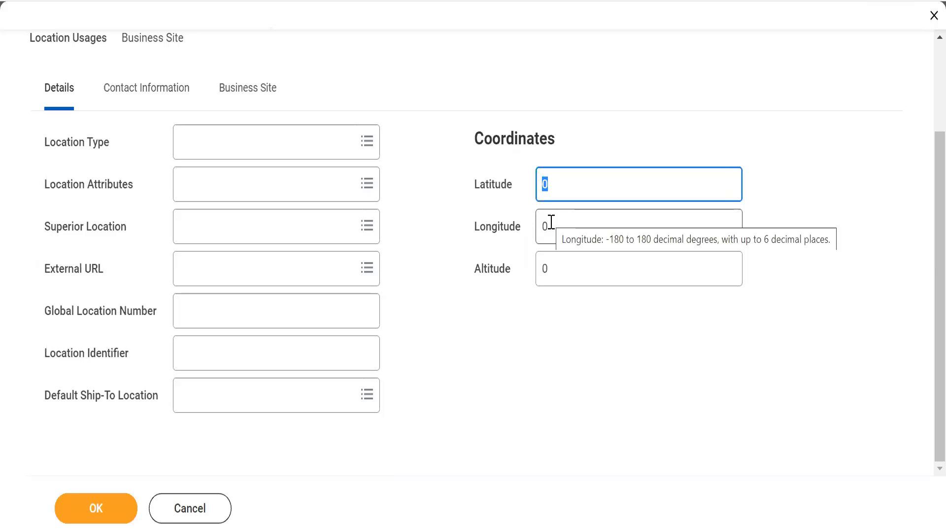
click(926, 101)
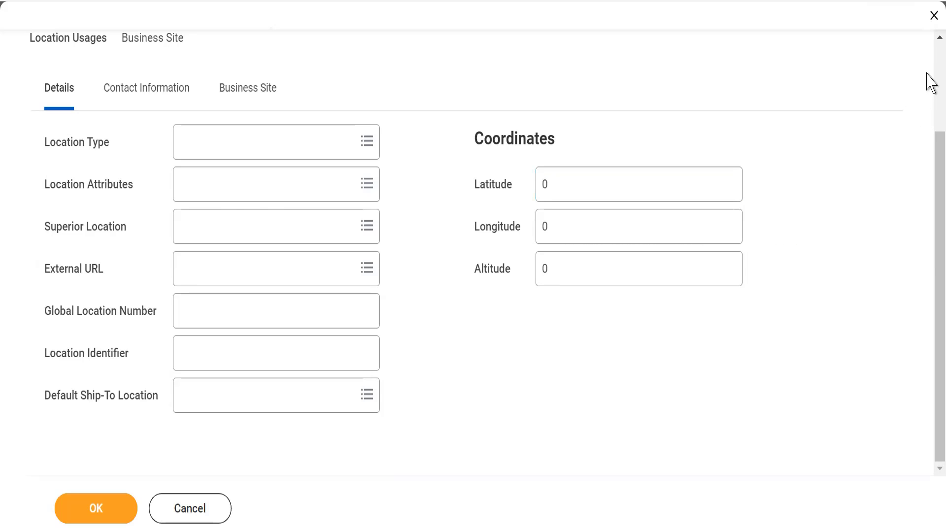
Step: Add a new address entry to the location's contact information
scroll(927, 73, up, 3)
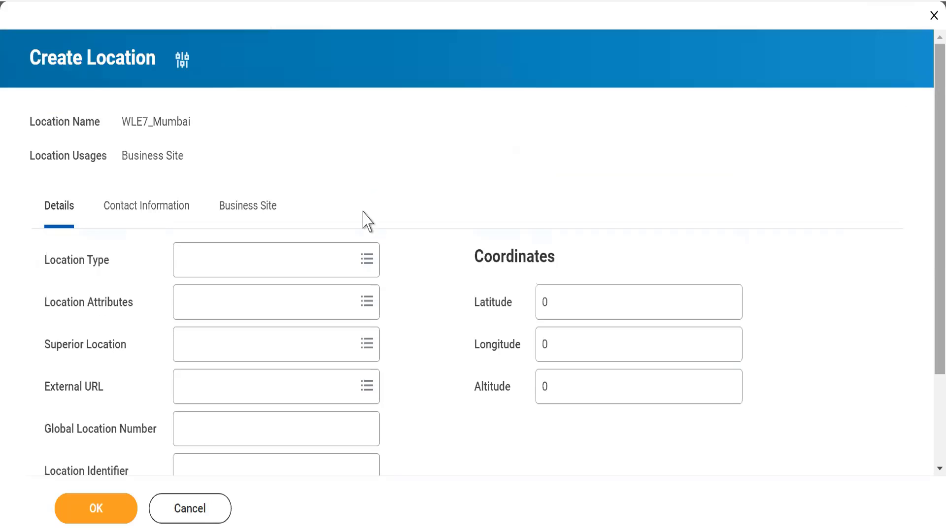
click(133, 212)
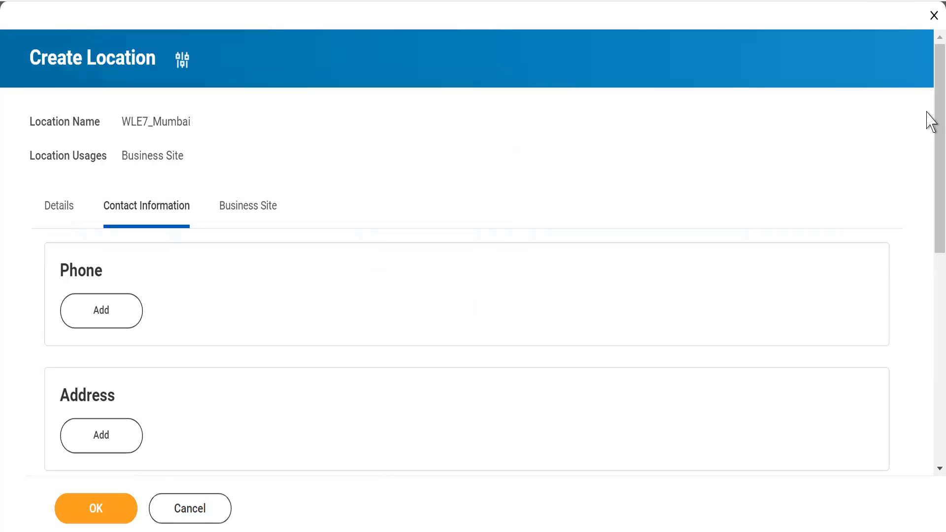
scroll(930, 177, down, 5)
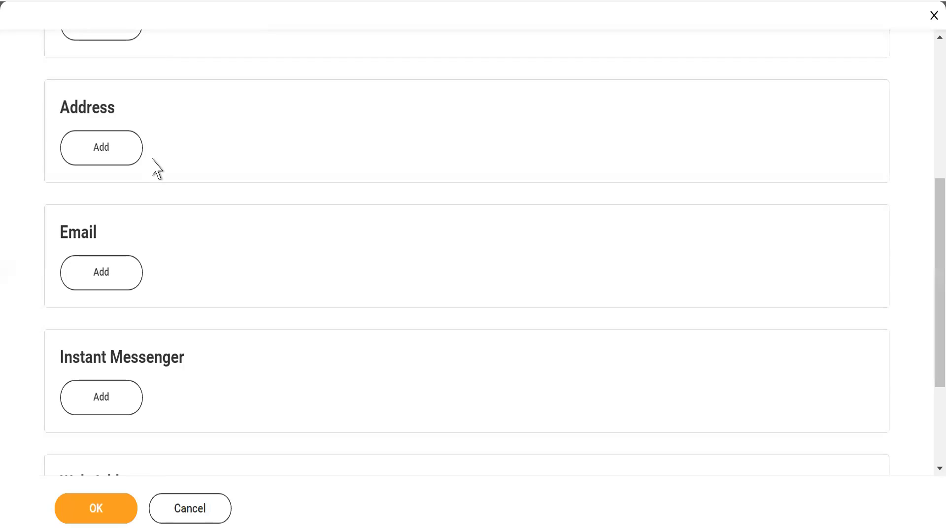
click(98, 164)
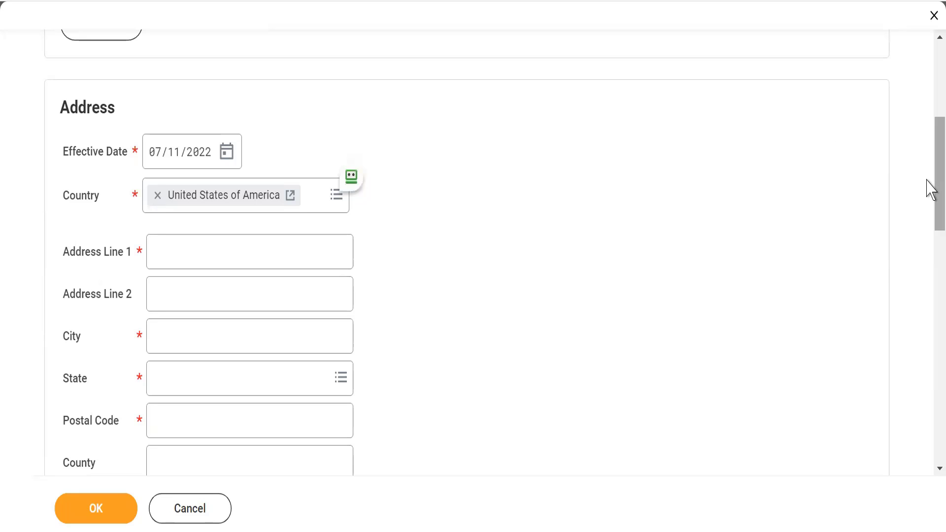
Step: Replace the country of the new address with India
scroll(930, 207, down, 2)
scroll(930, 211, up, 1)
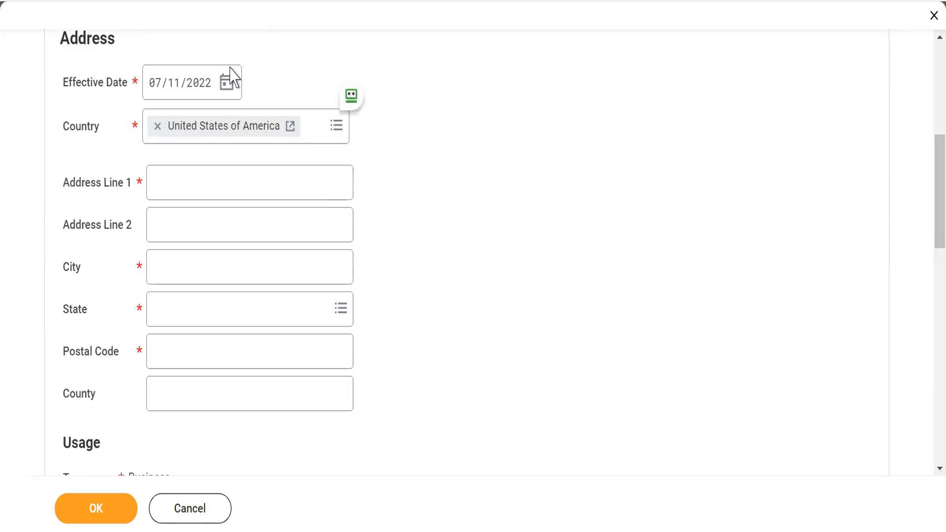
click(158, 127)
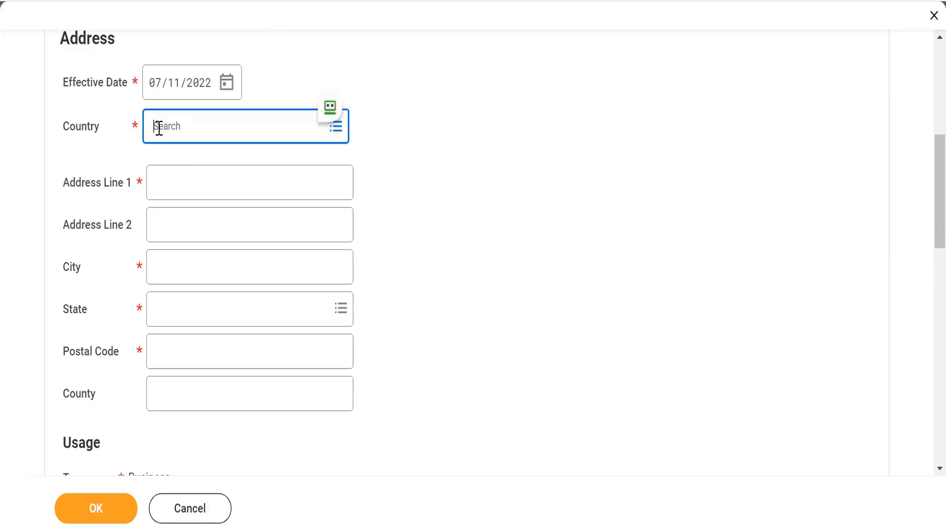
text(India)
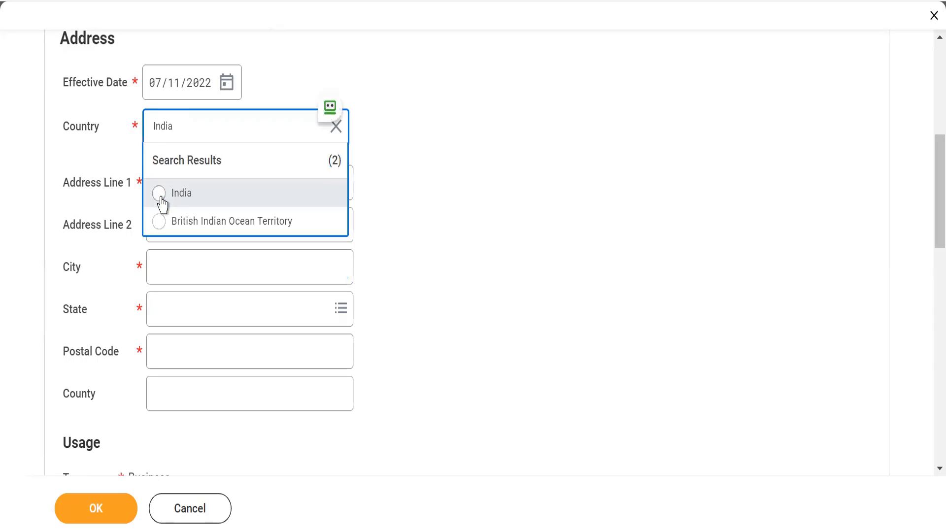
click(161, 193)
Step: Enter the street and building name in Address Line 1 of the new address
click(178, 183)
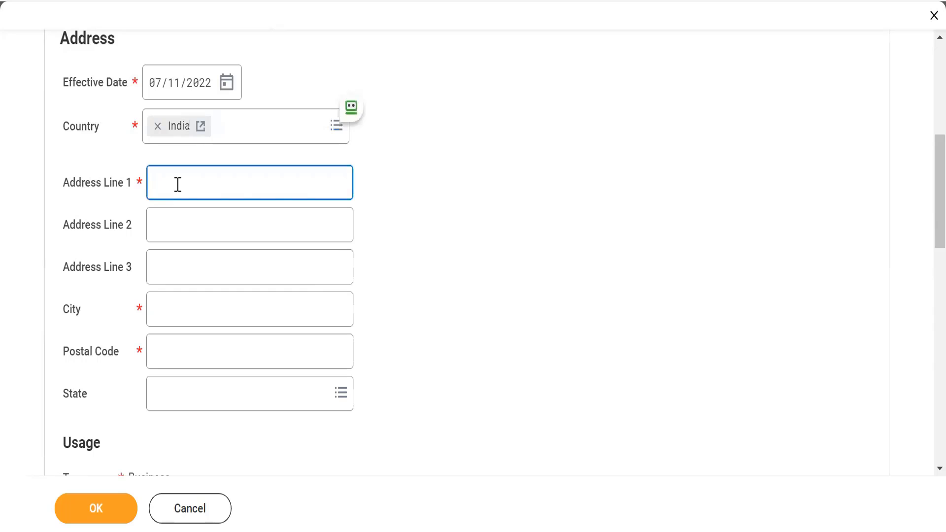
text(3rd Street, States)
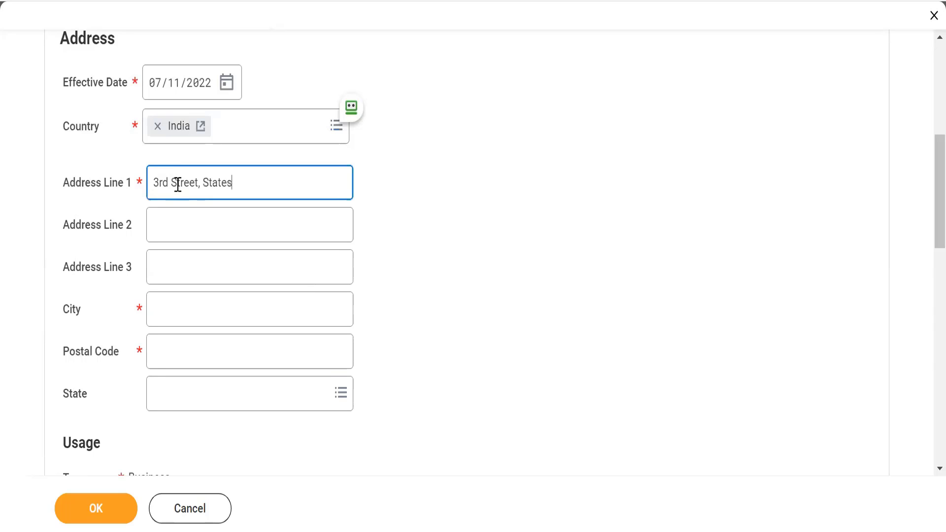
text(man House)
key(Tab)
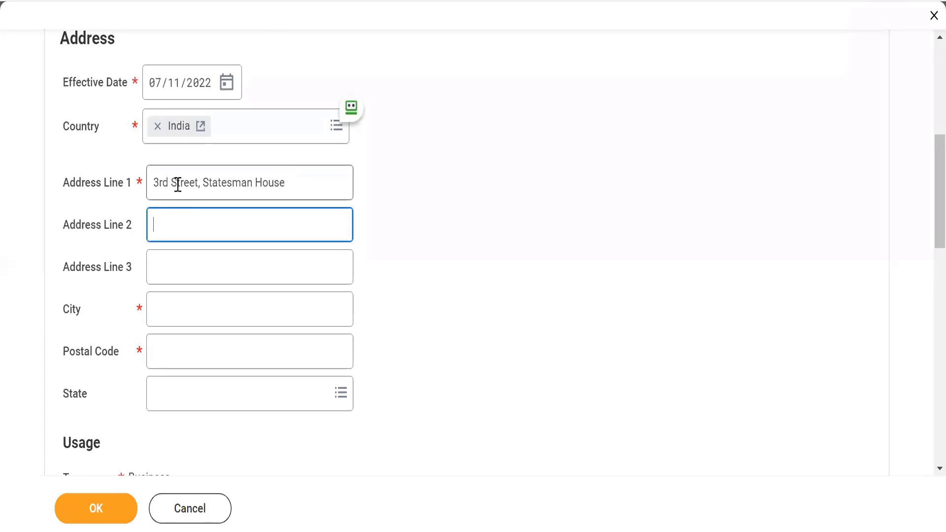
key(Tab)
key(Tab)
key(Tab)
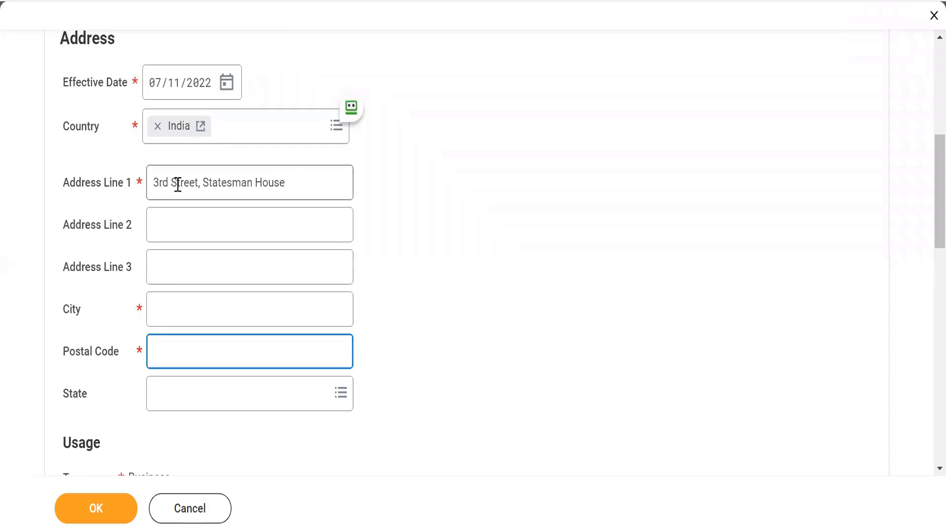
Step: Enter the locality in Address Line 3 and set the city to Mumbai
click(163, 258)
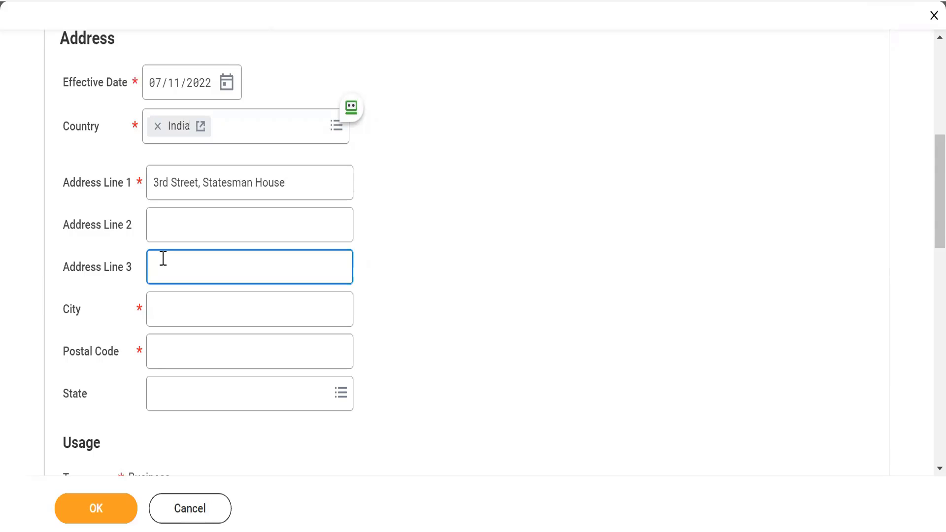
text(Bandra)
key(Tab)
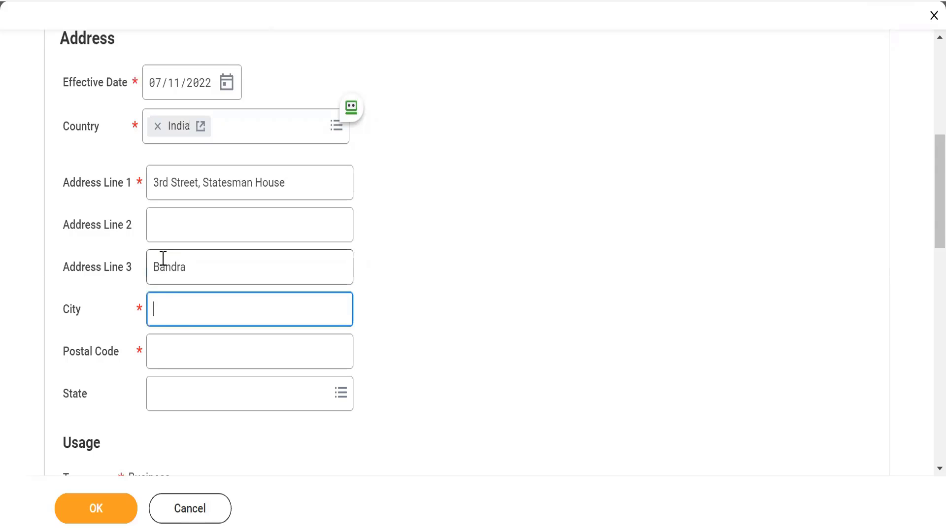
text(Mumbai)
key(Tab)
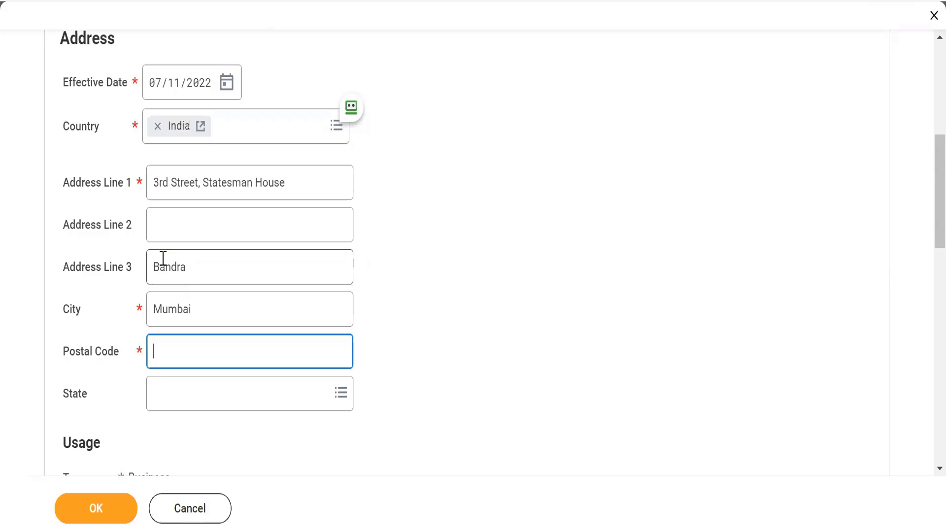
Step: Enter the address's postal code and set its state to Maharashtra
text(5000)
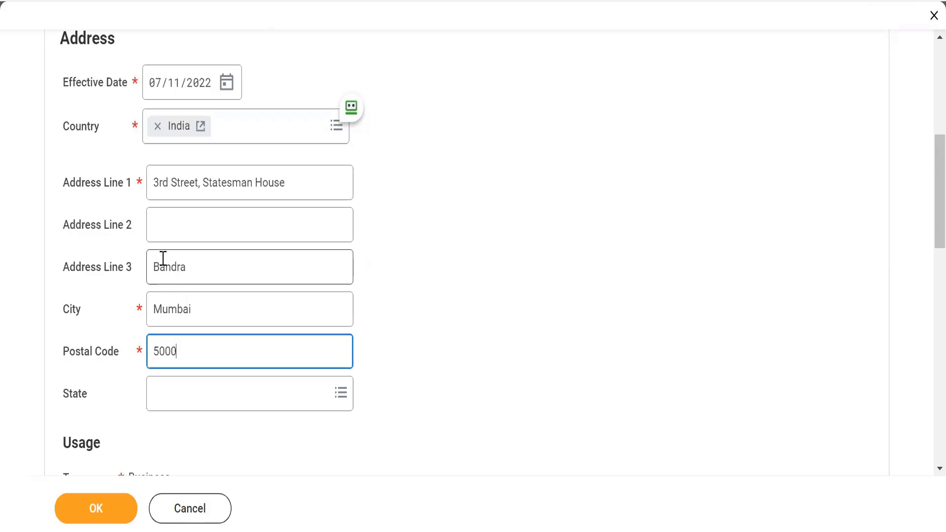
text(23)
key(Tab)
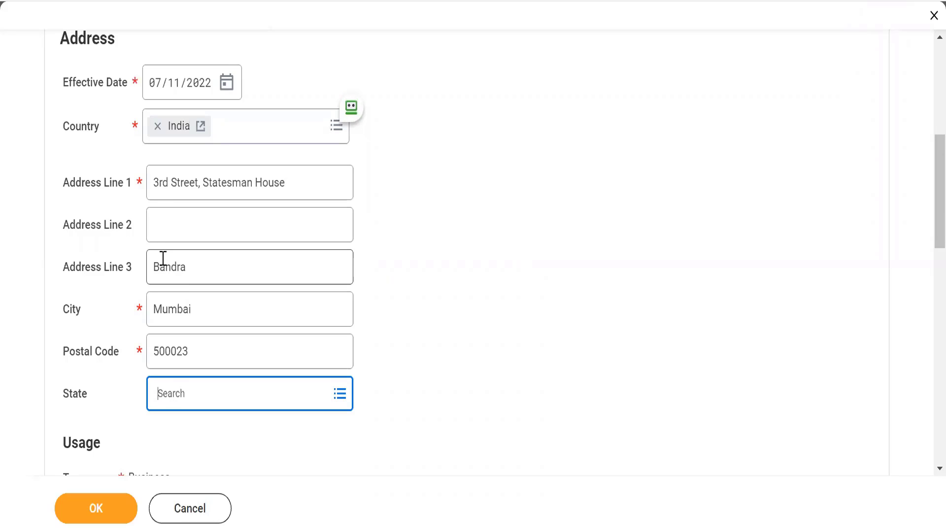
text(Mahar)
key(Return)
click(408, 340)
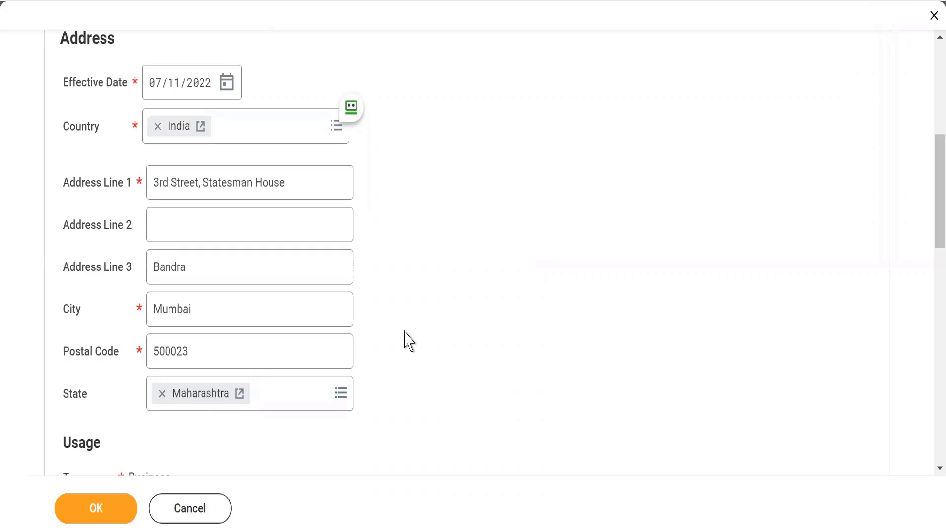
Step: Mark the new business address as Primary in its Usage section
scroll(408, 340, down, 3)
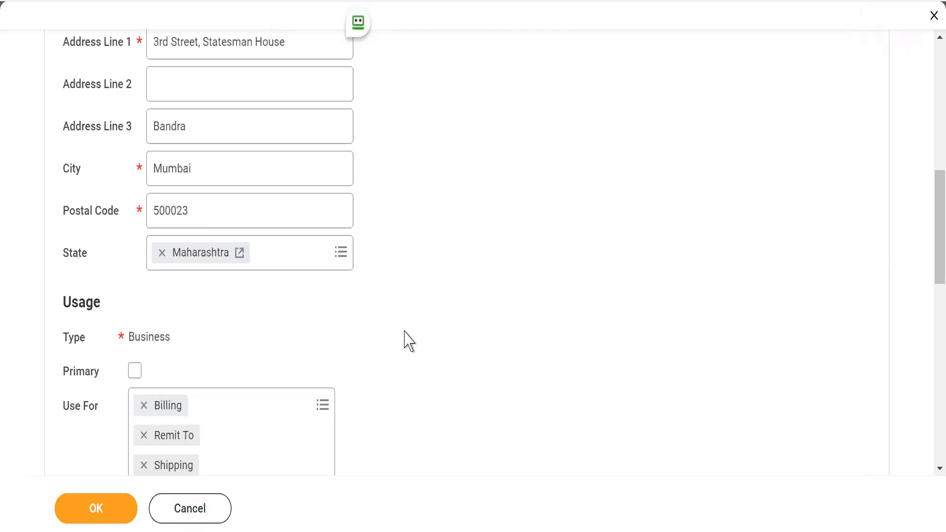
scroll(409, 341, down, 4)
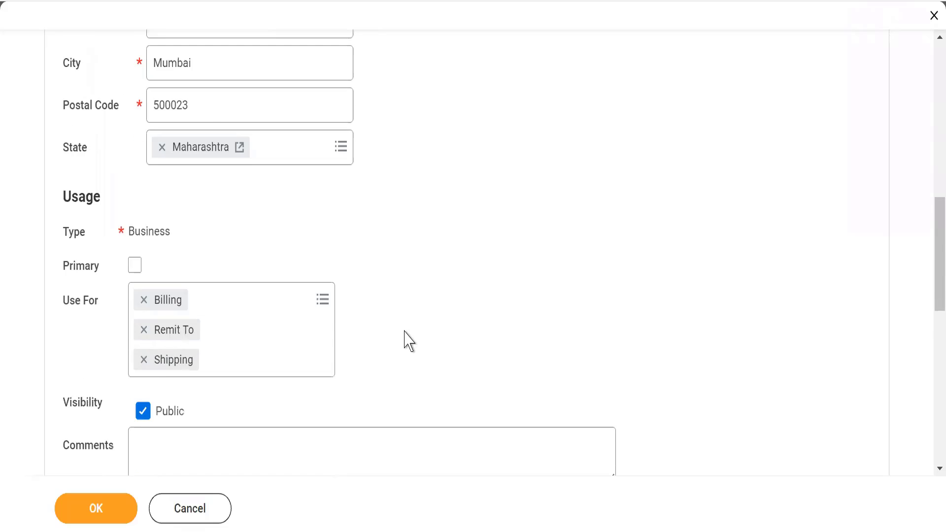
scroll(410, 341, up, 2)
scroll(409, 341, up, 5)
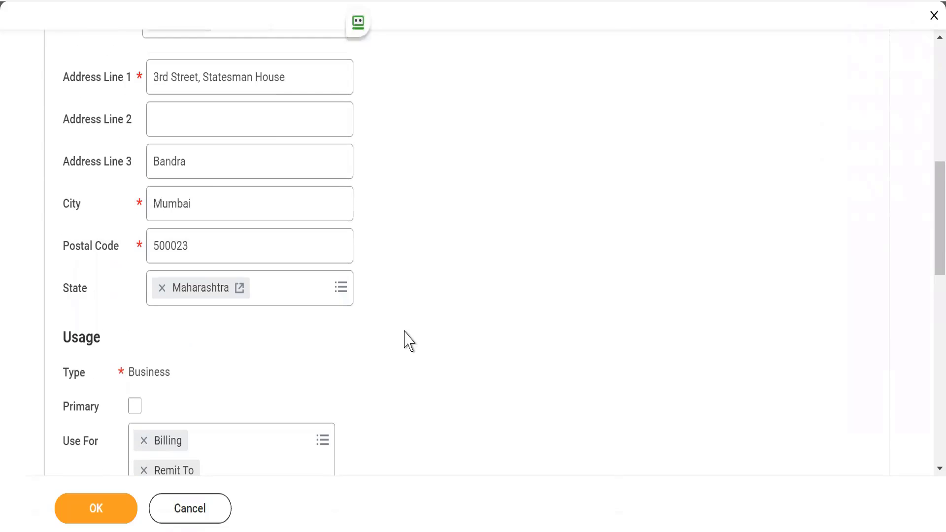
scroll(409, 341, down, 5)
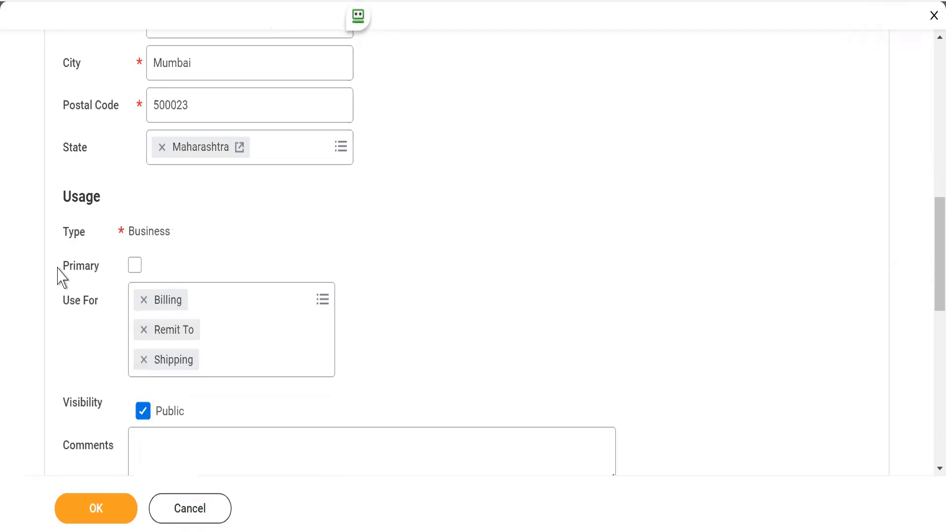
drag(57, 267, 99, 266)
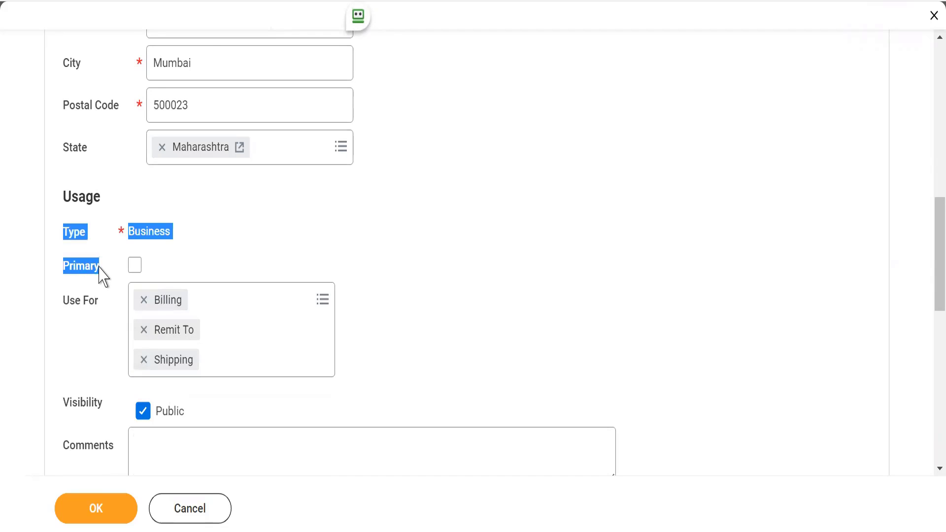
click(99, 268)
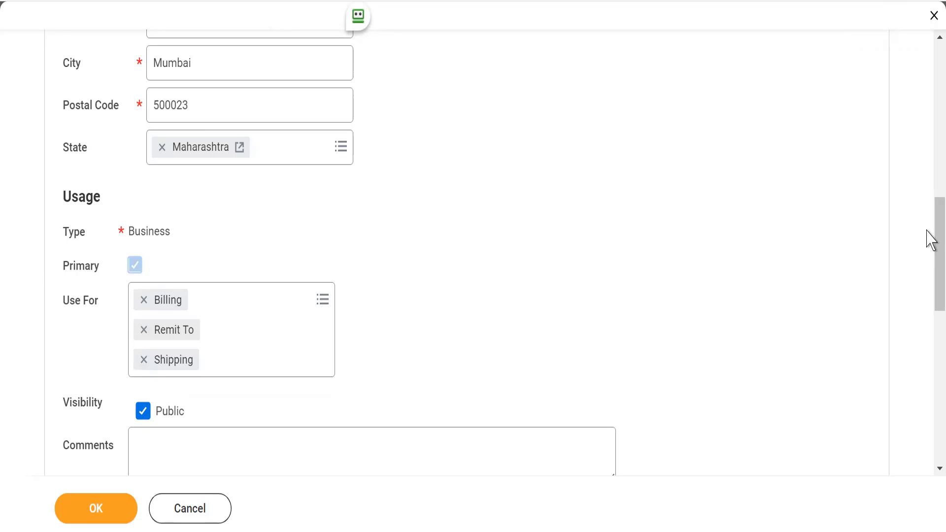
Step: Review the address entry and remove Billing from its Use For purposes
drag(932, 240, 931, 273)
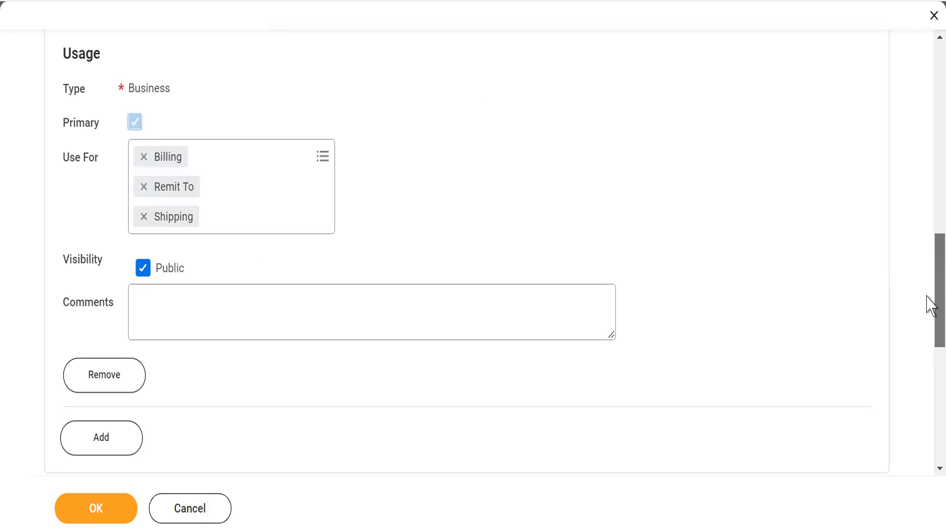
mouse_move(931, 306)
mouse_down()
mouse_move(907, 123)
mouse_move(925, 444)
mouse_move(917, 313)
mouse_up()
scroll(918, 313, up, 12)
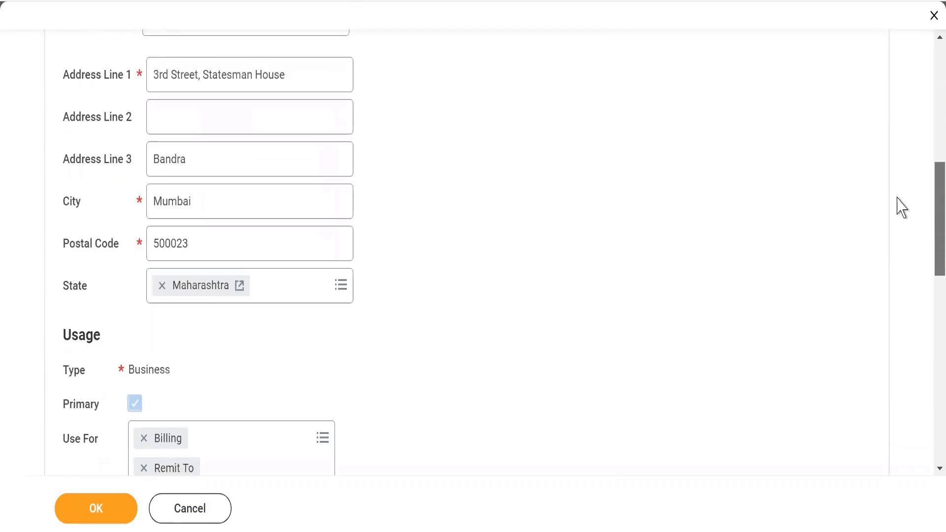
scroll(902, 193, up, 1)
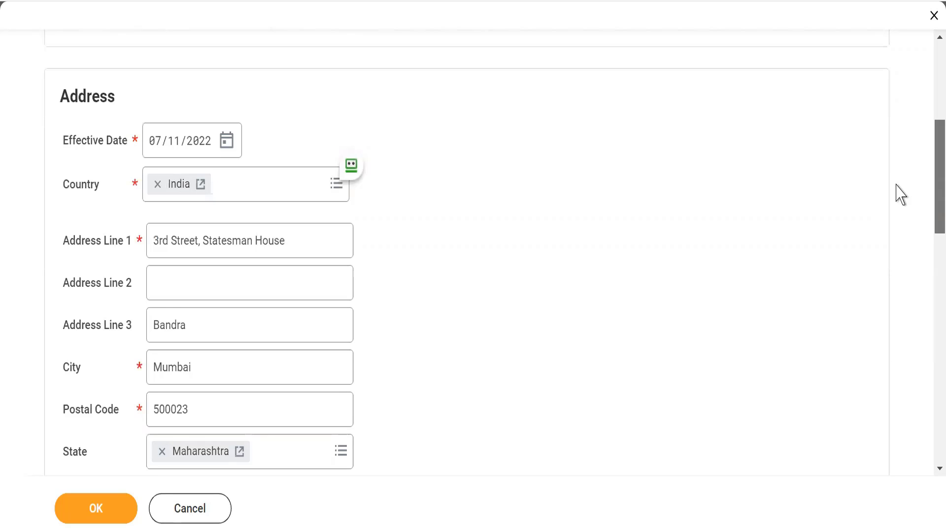
scroll(902, 193, down, 3)
scroll(900, 217, down, 6)
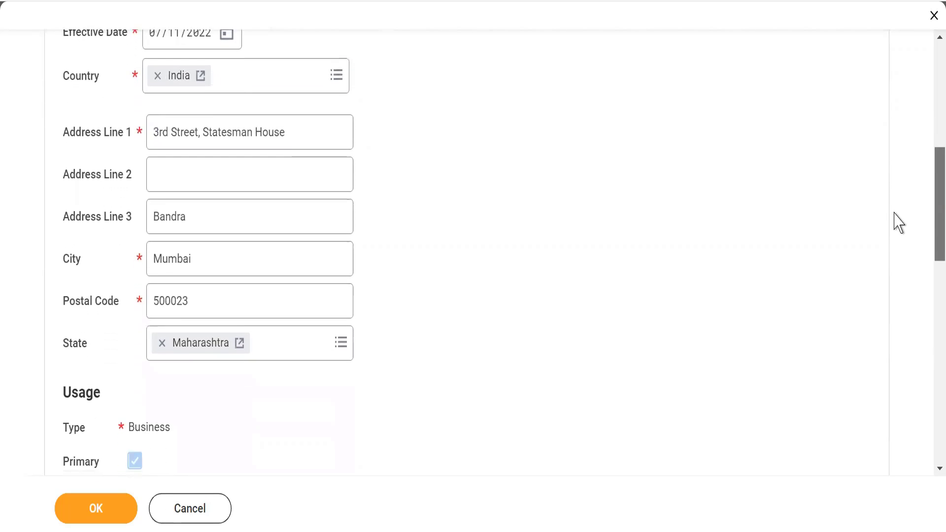
scroll(899, 255, down, 2)
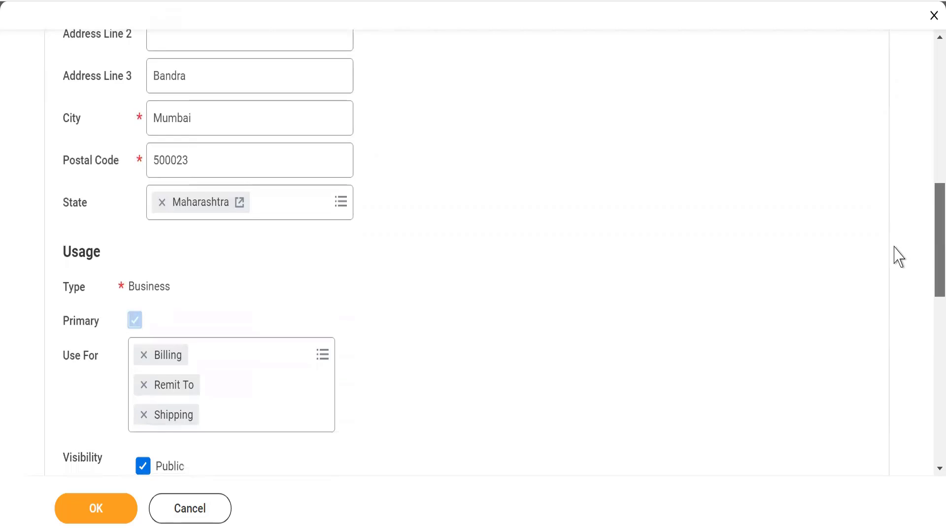
drag(895, 262, 895, 266)
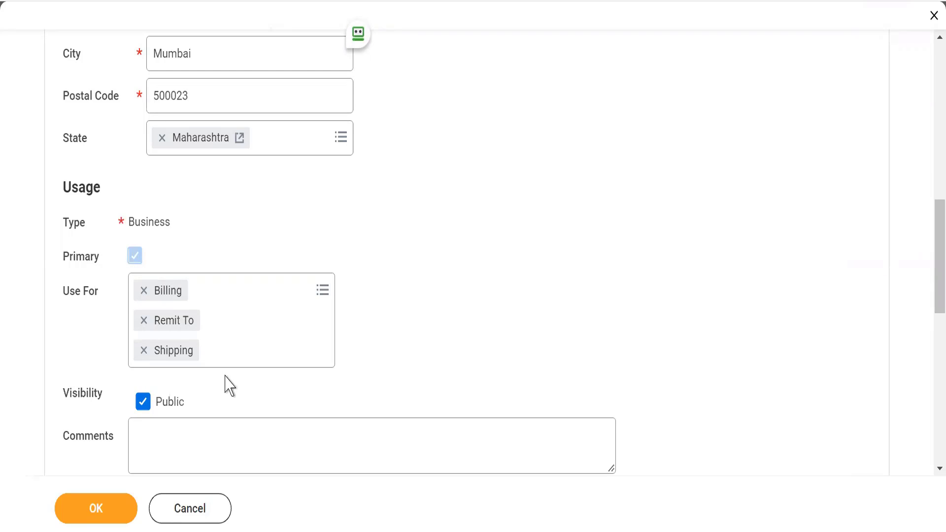
click(144, 291)
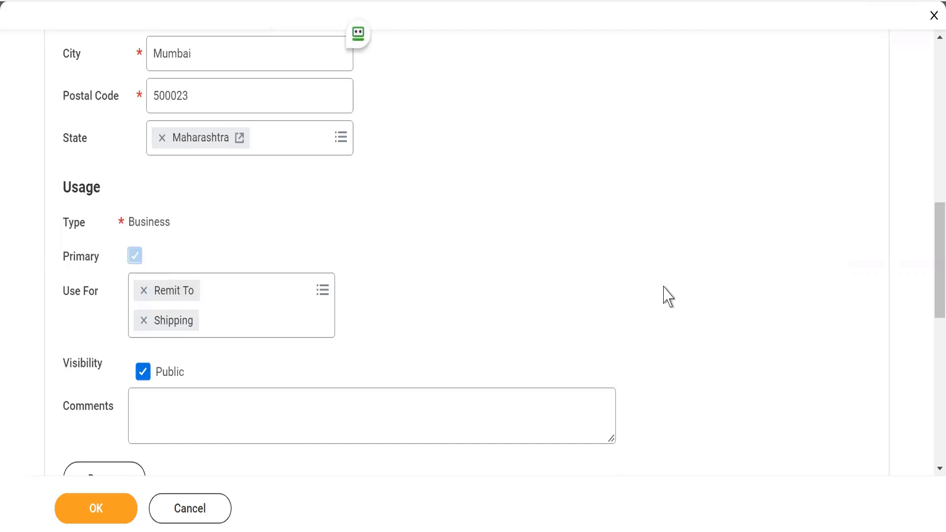
Step: Open the location's Business Site details and set its Time Profile to Standard Hours - 40
drag(930, 271, 931, 73)
scroll(930, 86, up, 1)
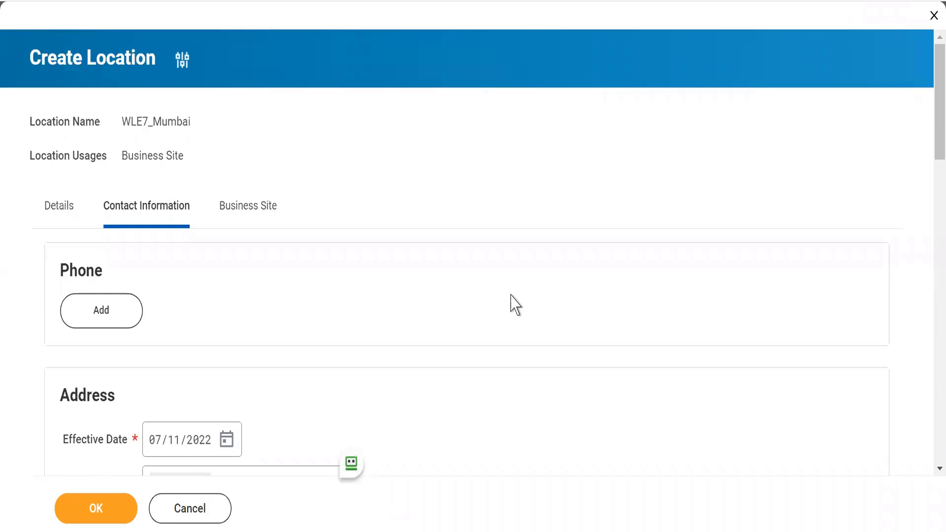
click(235, 221)
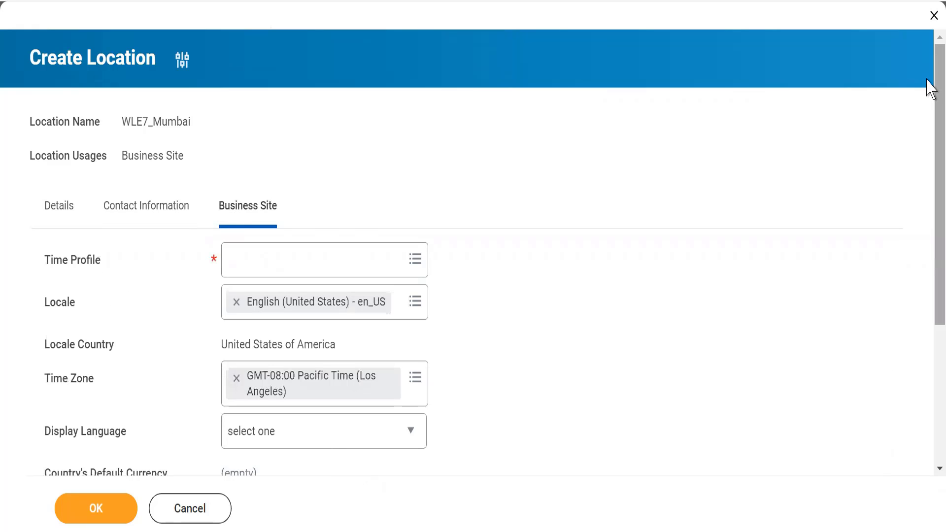
scroll(930, 119, down, 1)
scroll(930, 122, down, 3)
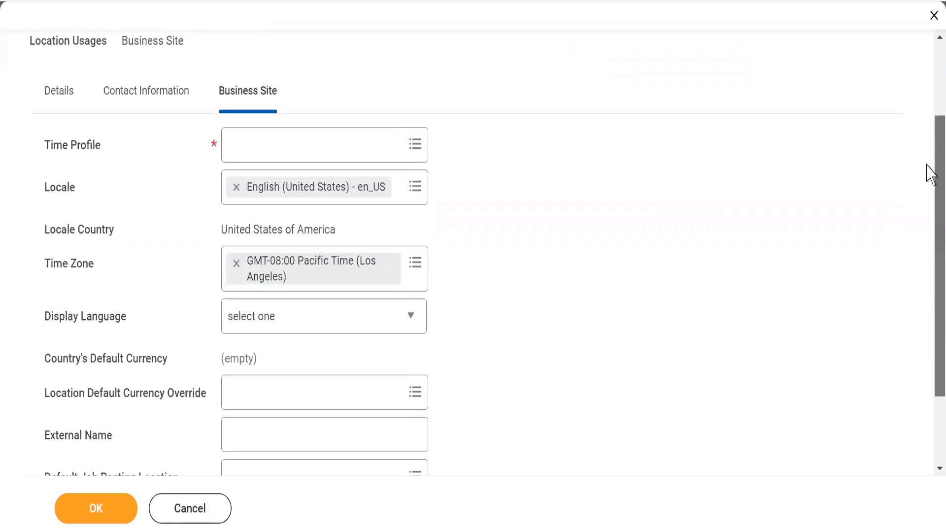
scroll(930, 190, down, 1)
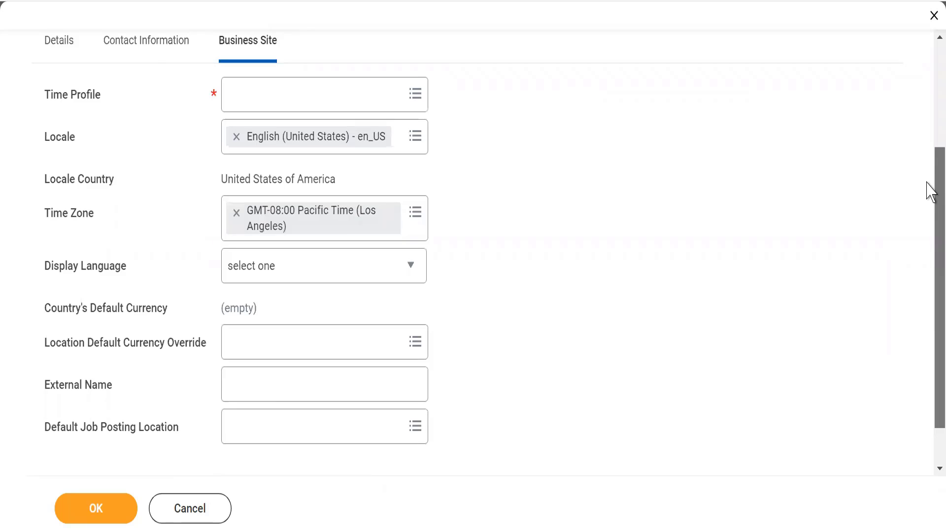
scroll(930, 190, up, 1)
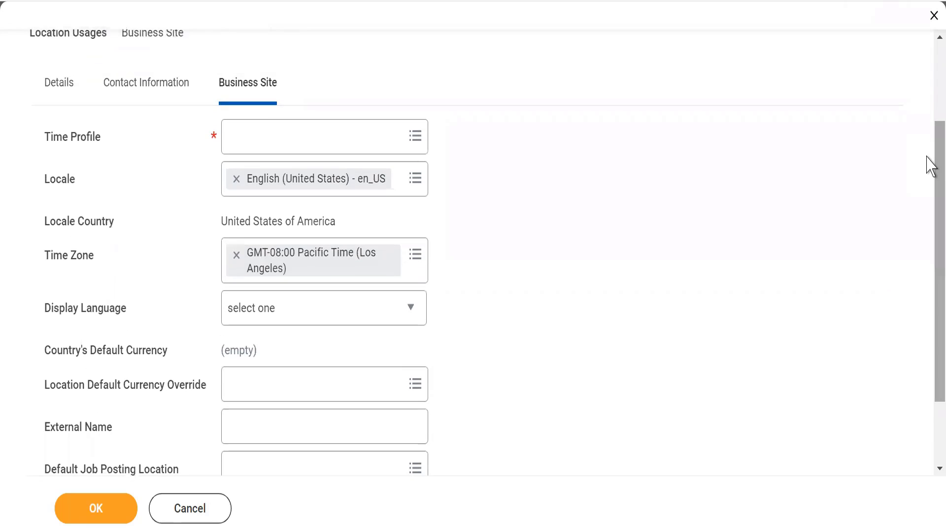
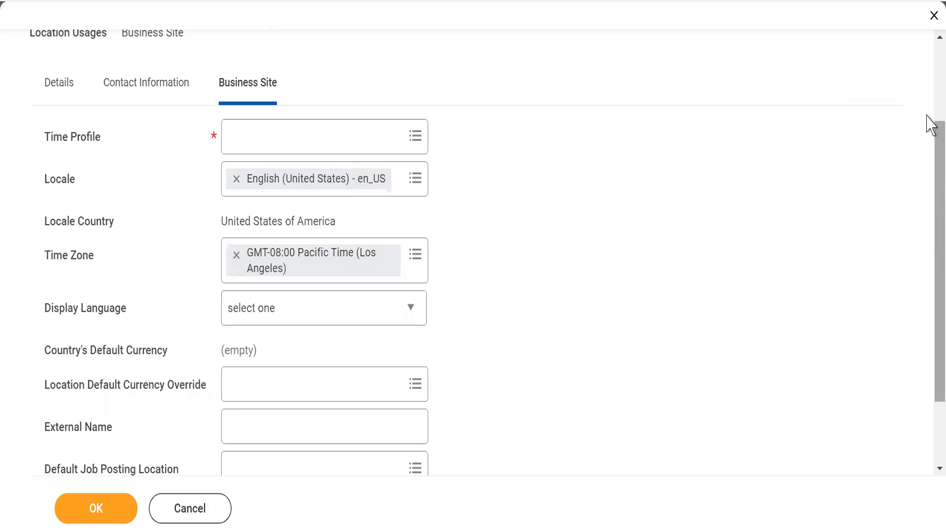
click(336, 143)
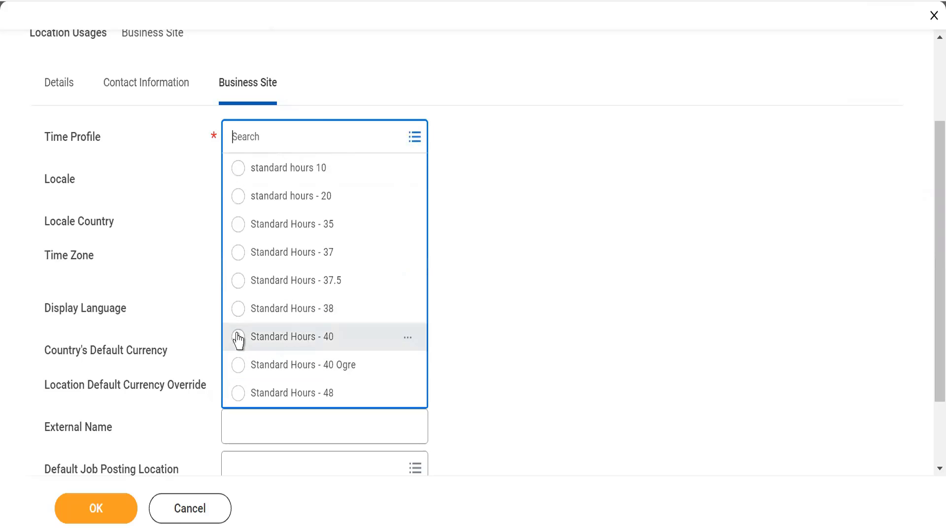
click(238, 338)
click(238, 338)
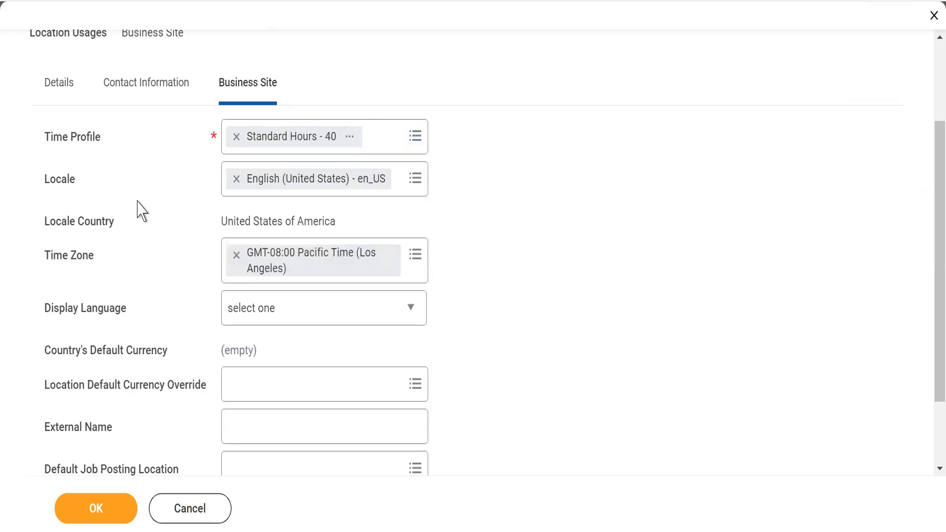
Step: Replace the business site's Locale with English (India) - en_IN
click(236, 180)
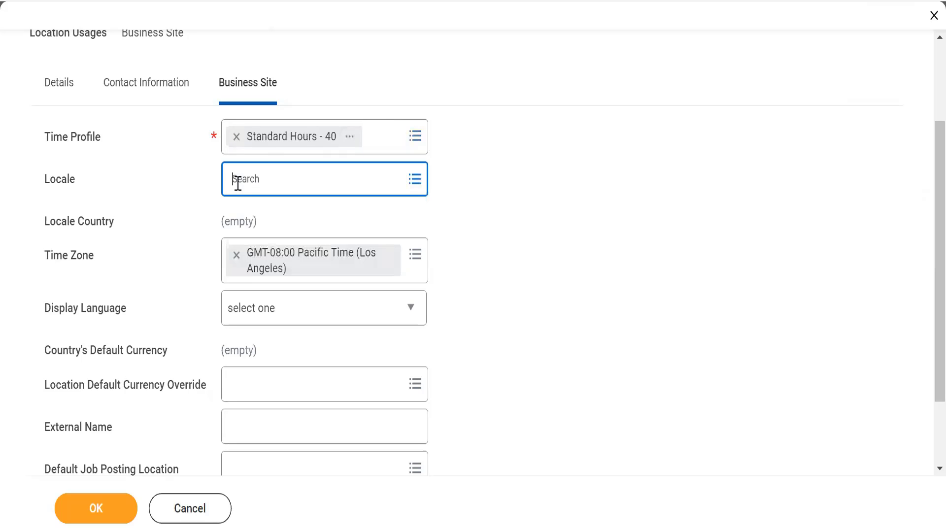
text(ind)
key(Return)
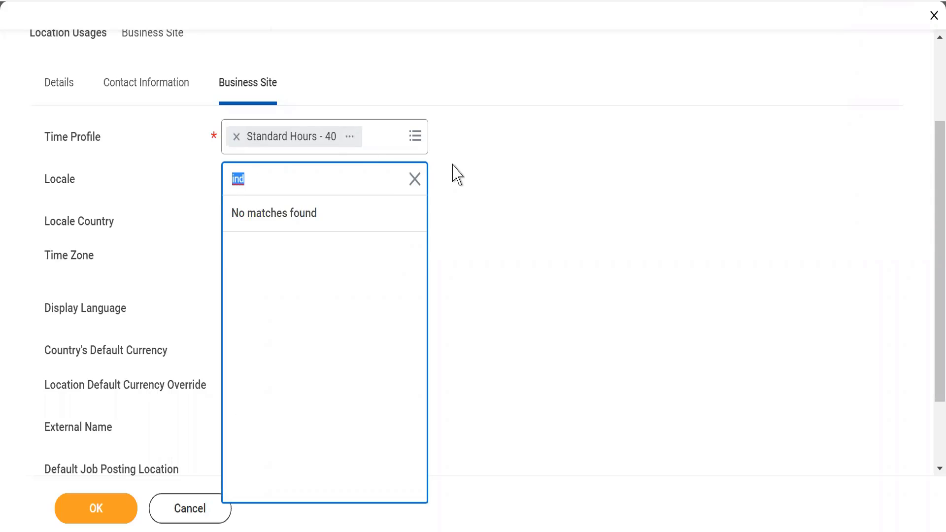
click(415, 179)
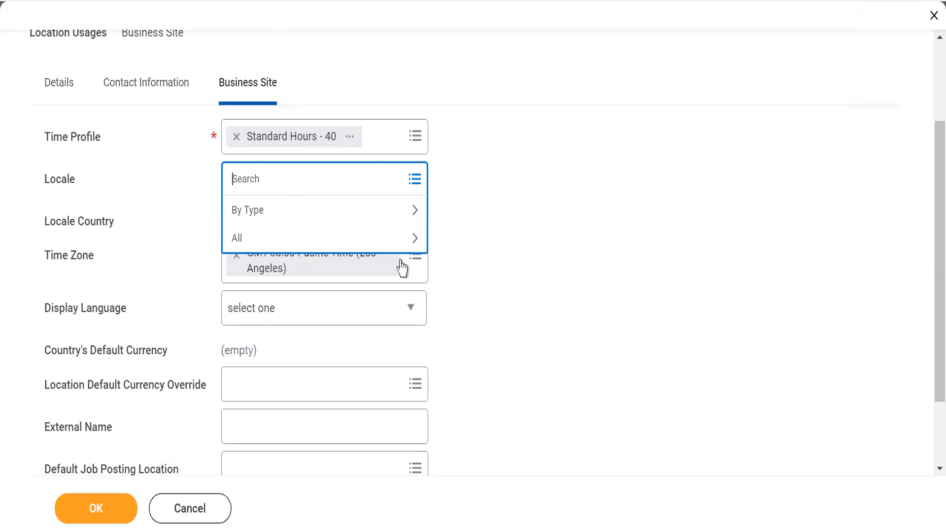
click(317, 242)
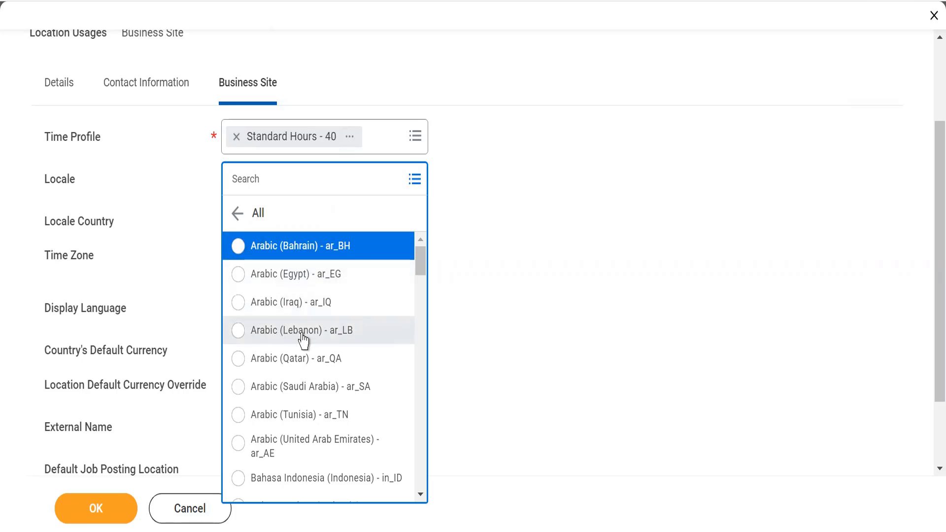
click(421, 494)
click(421, 494)
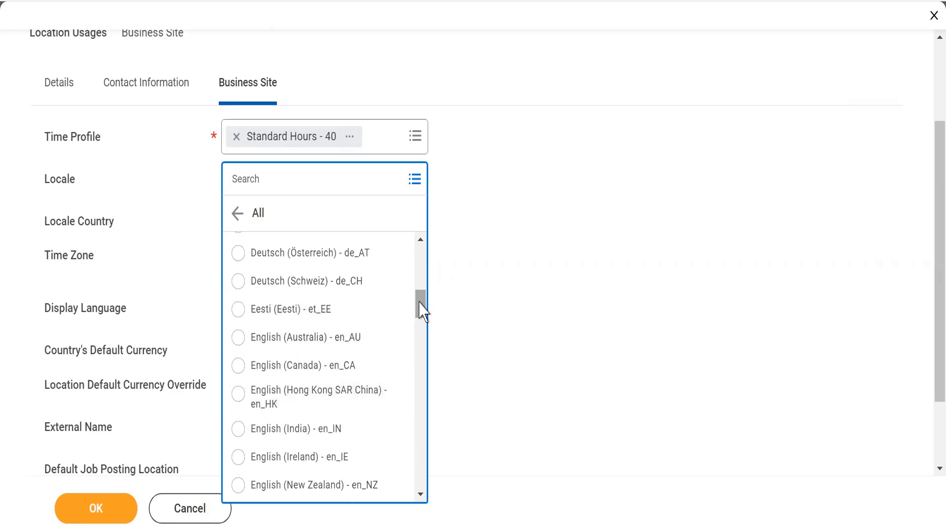
click(240, 430)
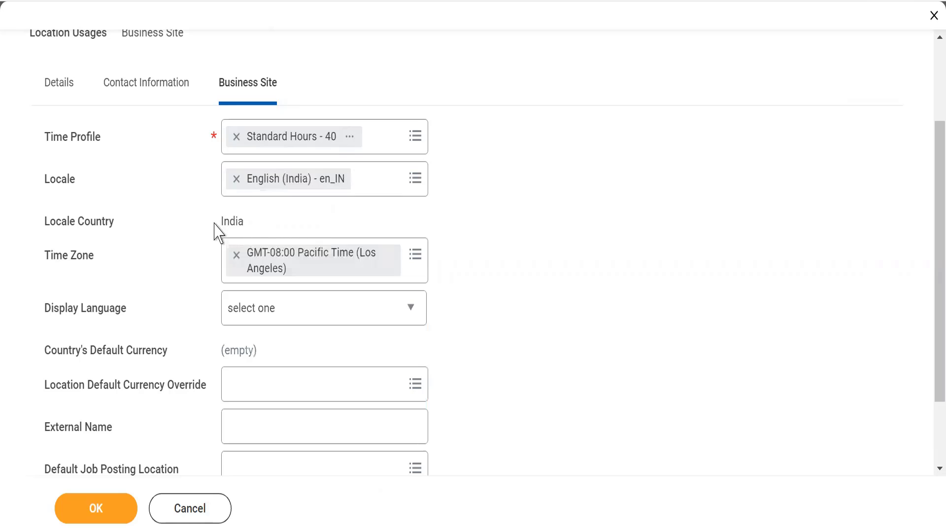
drag(218, 223, 253, 230)
Step: Set the business site's Time Zone to GMT+05:30 India Standard Time (Kolkata)
click(237, 255)
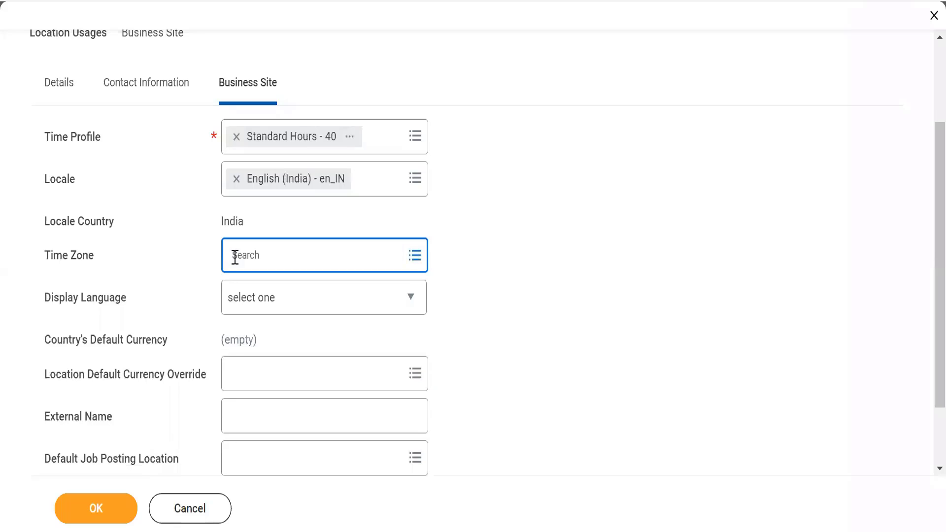
text(Indi)
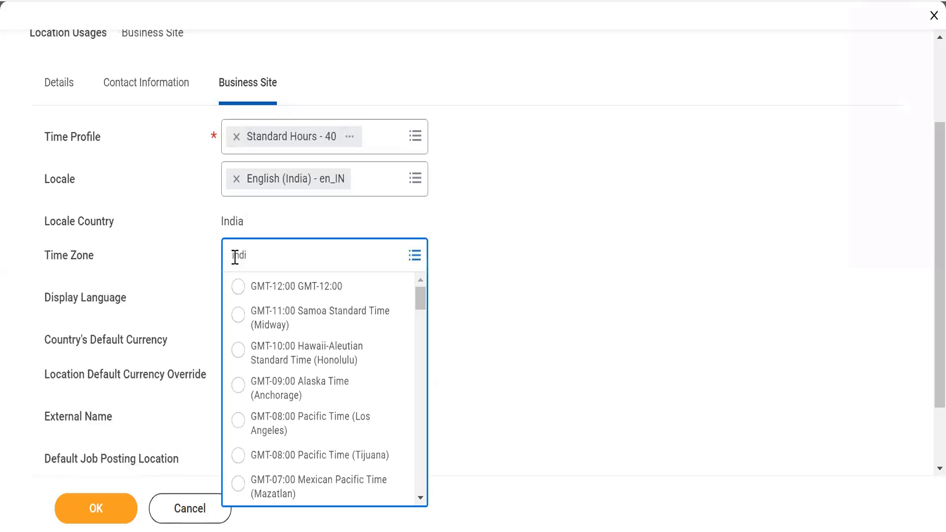
text(a)
key(Return)
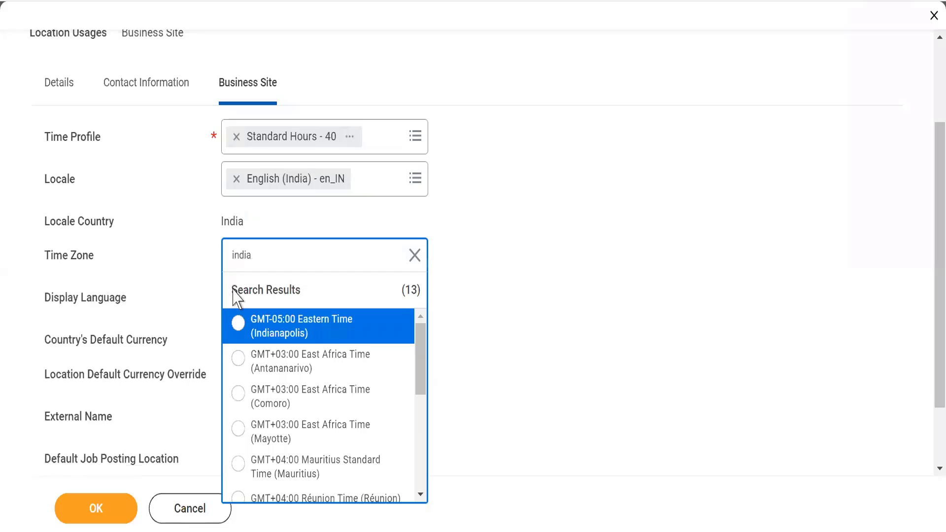
drag(425, 372, 425, 475)
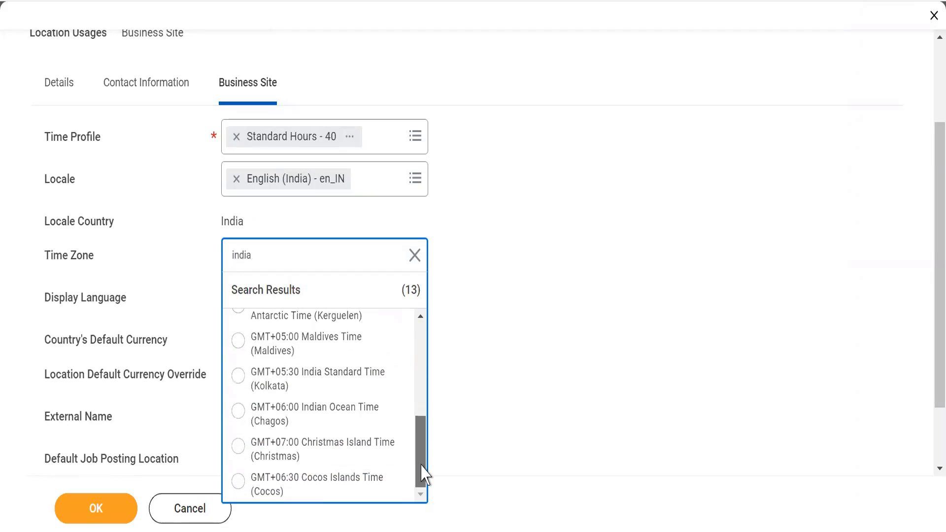
click(240, 376)
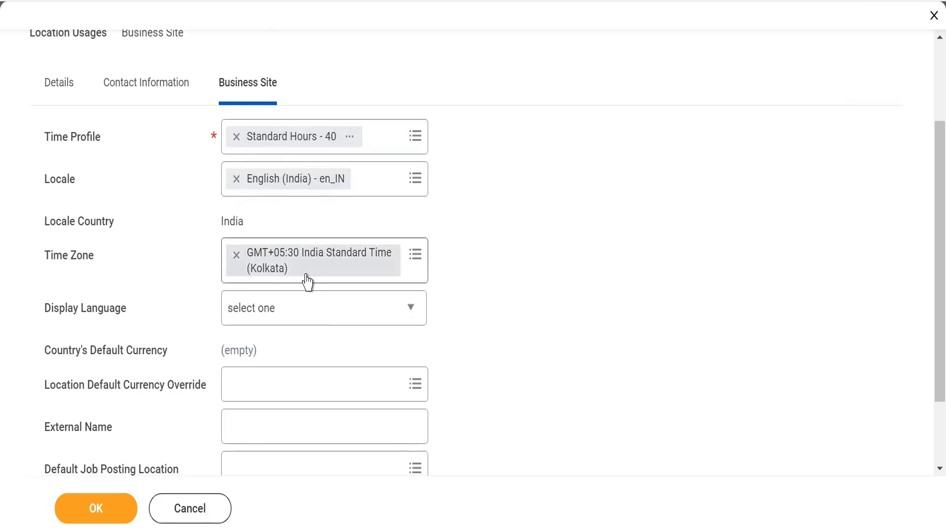
Step: Set the business site's Display Language to English and look through the other available languages
double_click(62, 311)
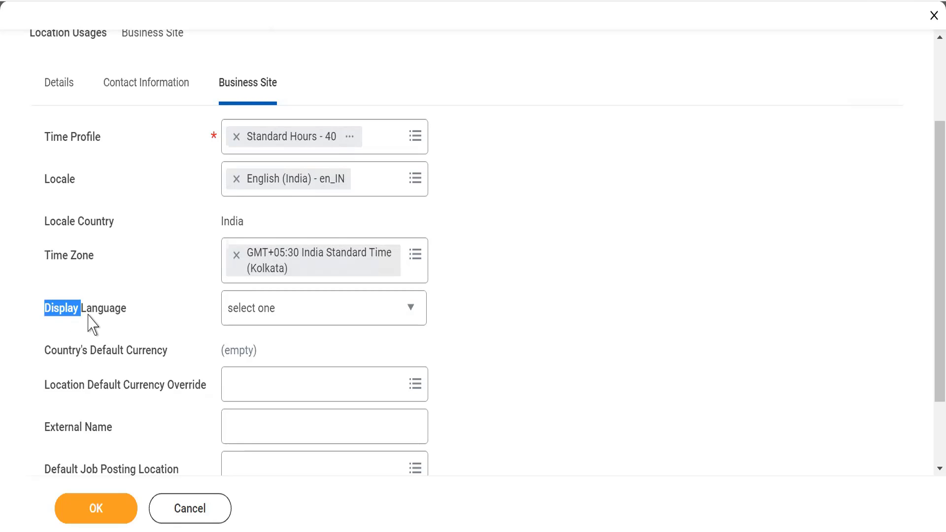
double_click(90, 315)
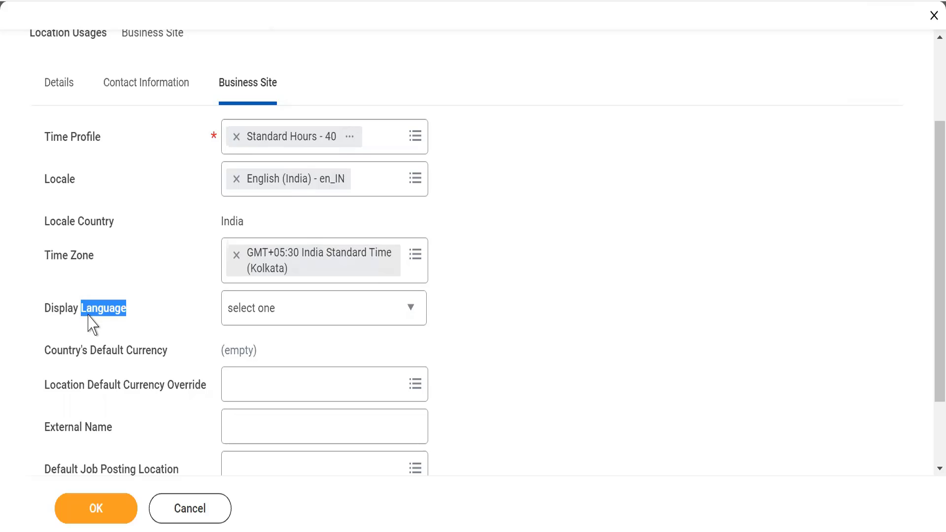
click(269, 326)
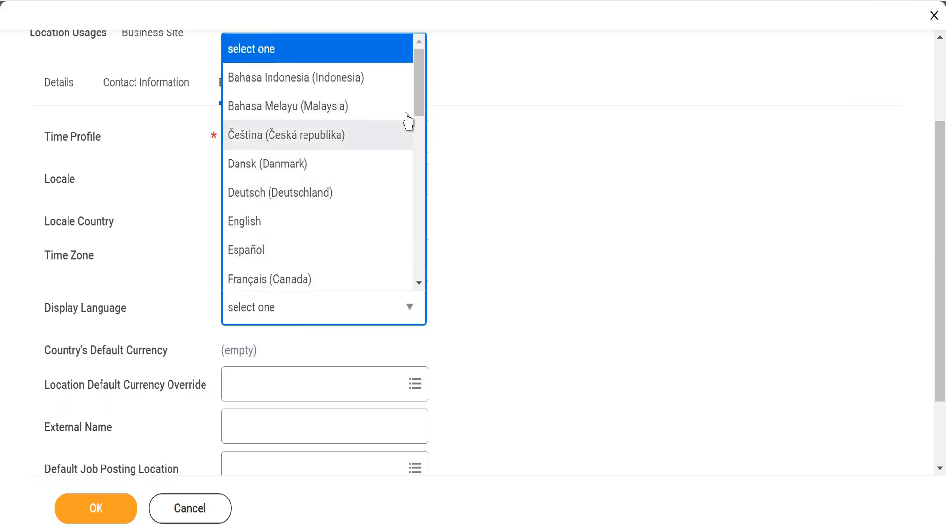
drag(419, 106, 419, 129)
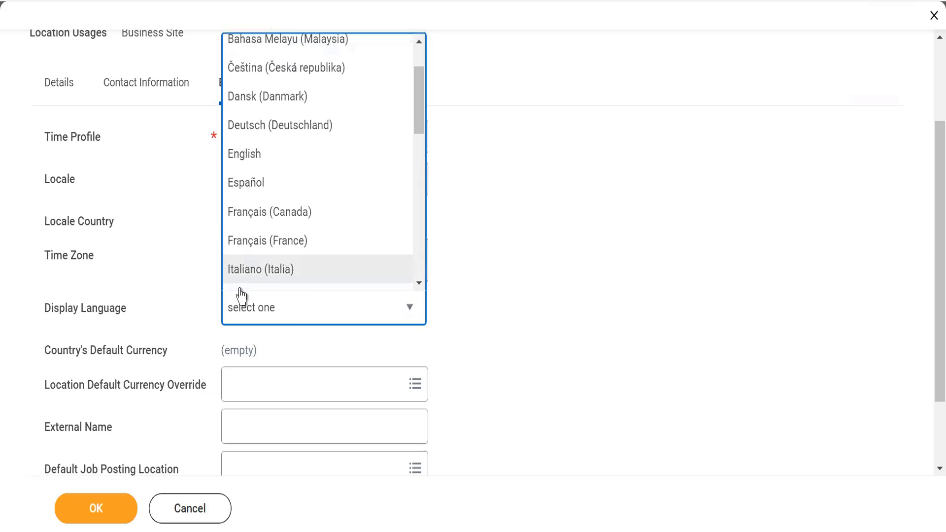
click(247, 167)
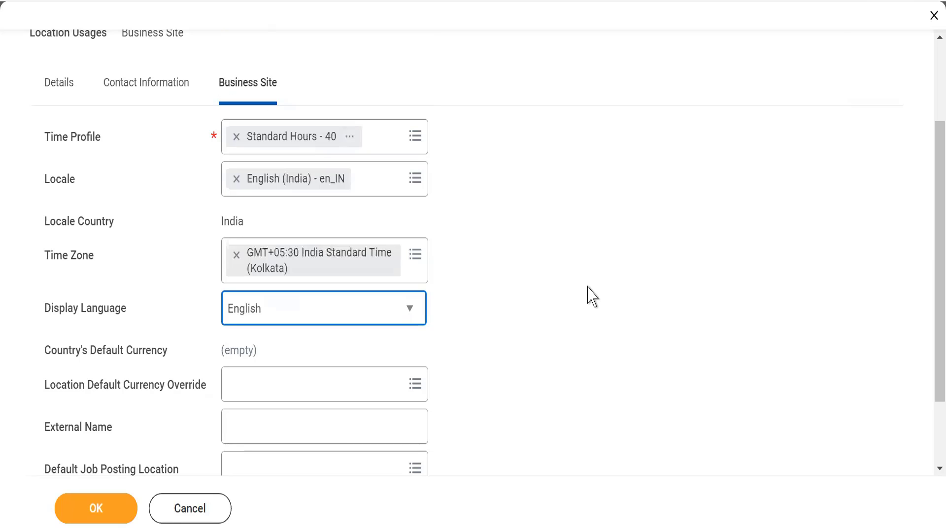
click(371, 318)
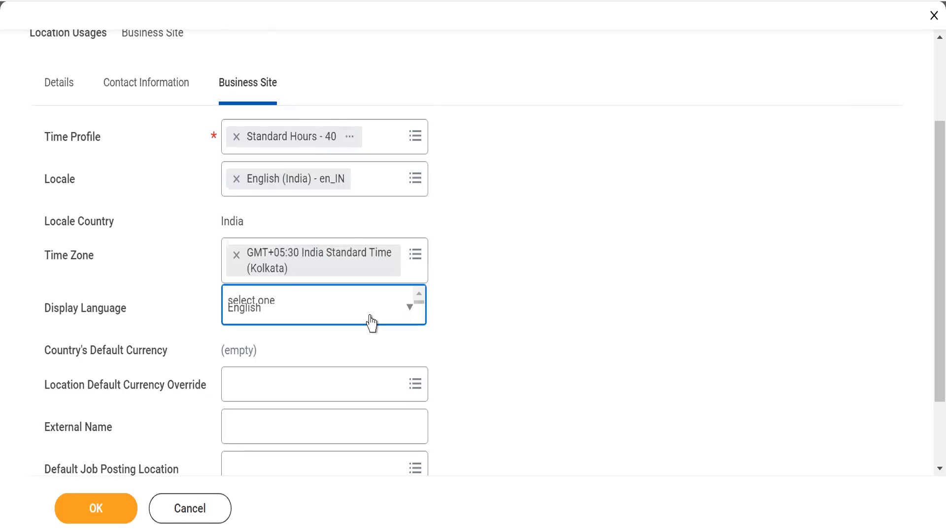
drag(417, 100, 427, 290)
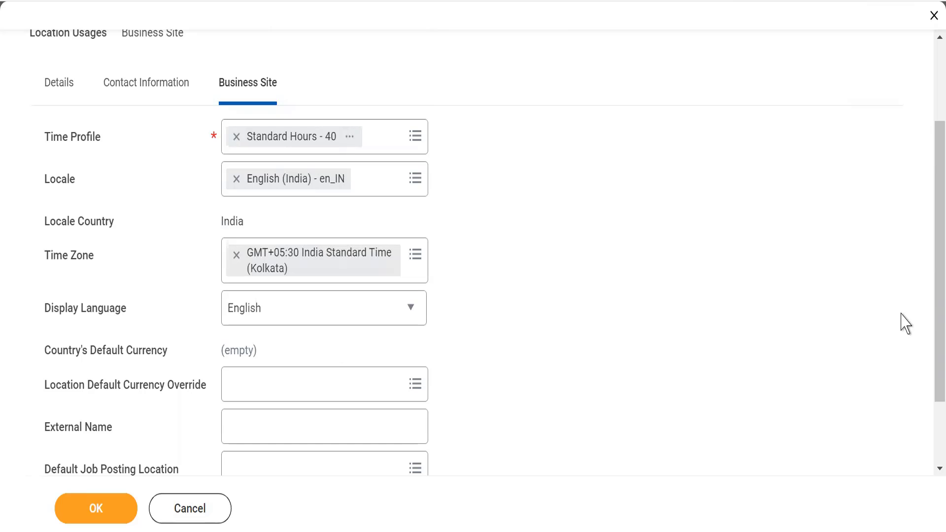
Step: Examine the Country's Default Currency against the Locale Country, and the choices offered for Location Default Currency Override
drag(930, 311, 931, 373)
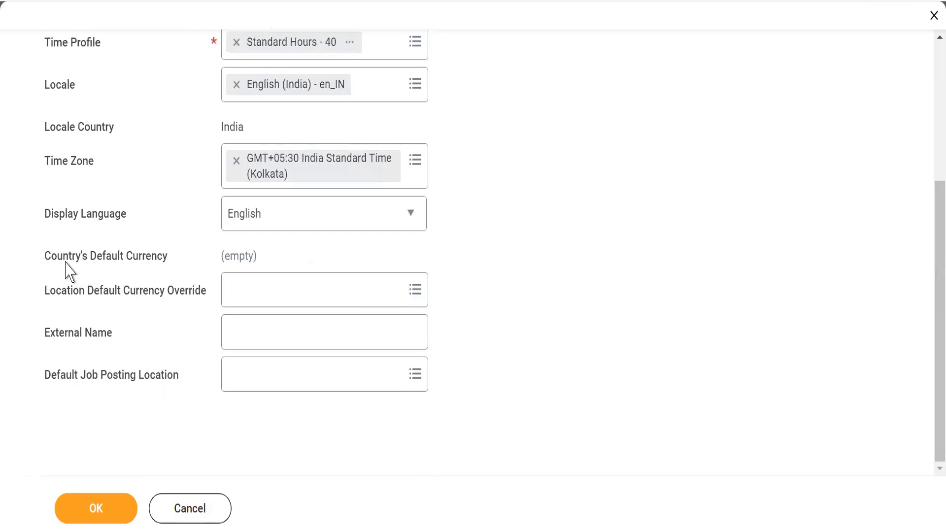
drag(63, 262, 155, 271)
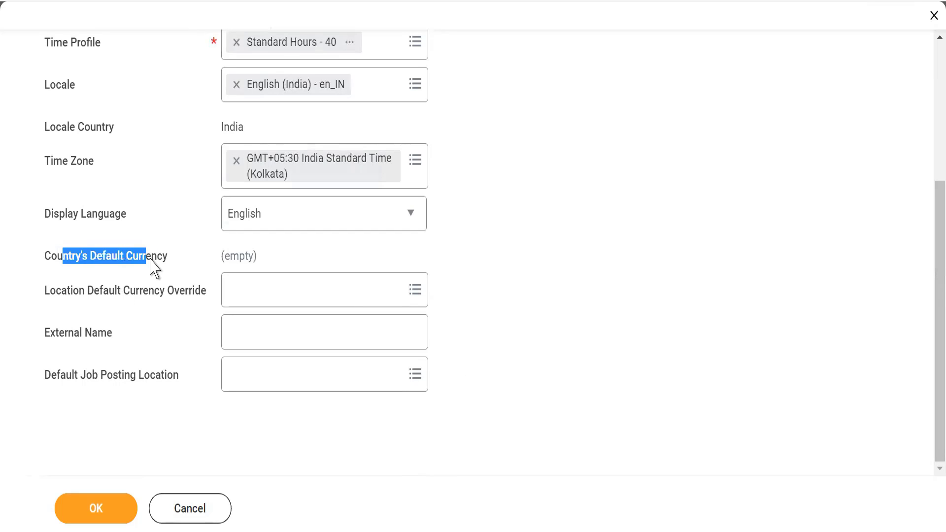
click(278, 249)
drag(220, 254, 269, 254)
click(268, 254)
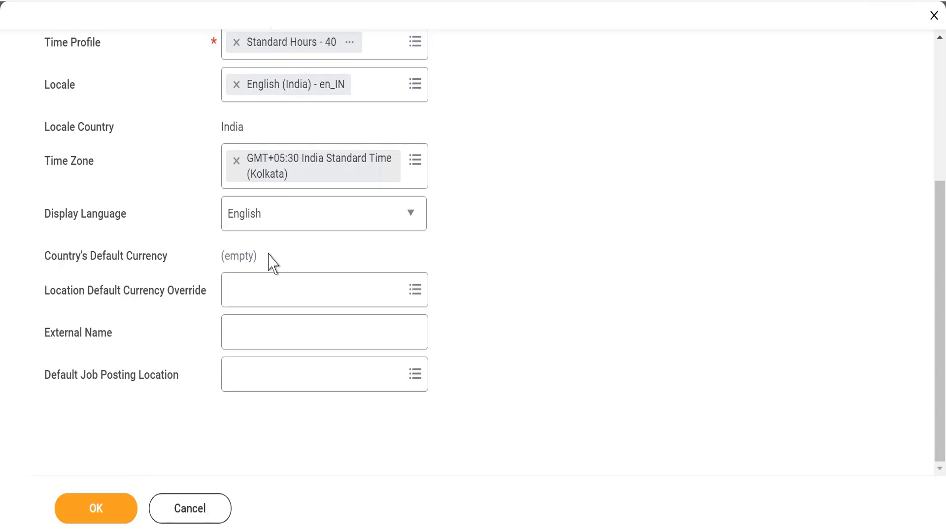
double_click(235, 127)
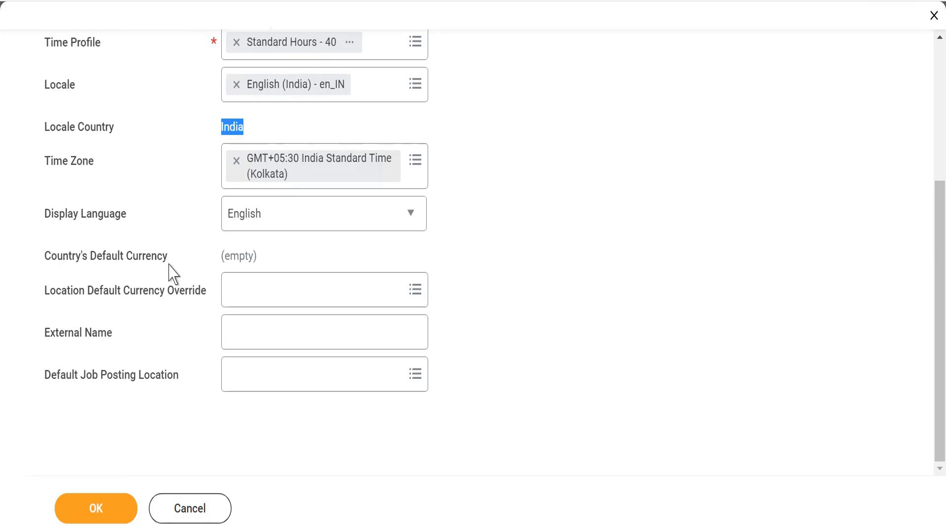
drag(220, 258, 271, 259)
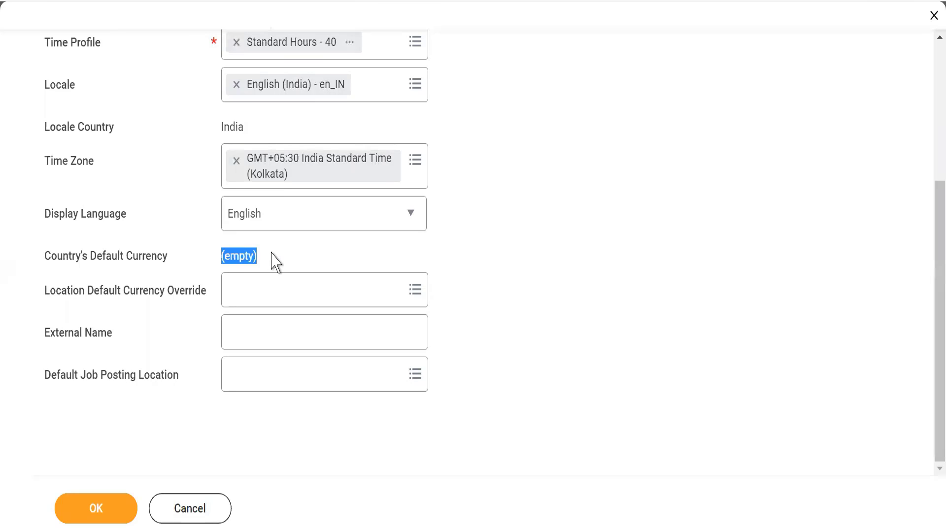
click(269, 302)
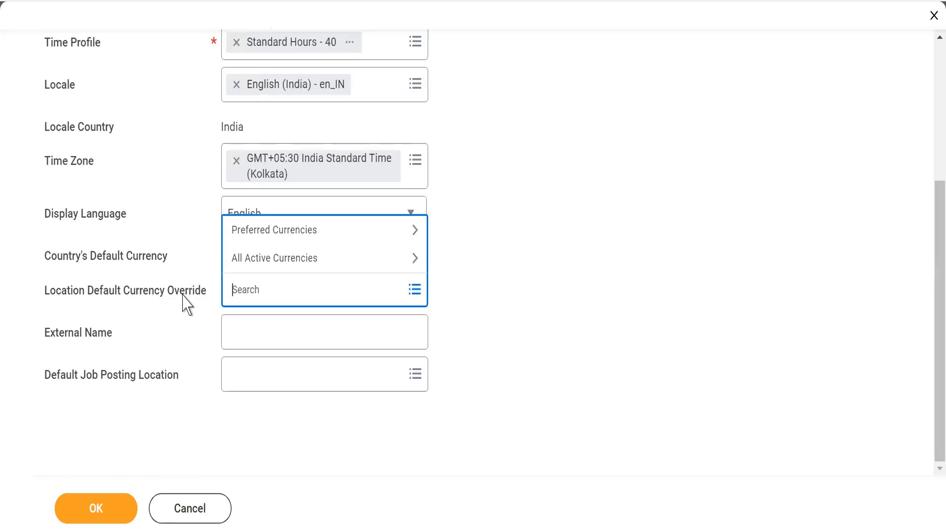
mouse_move(183, 295)
click(168, 254)
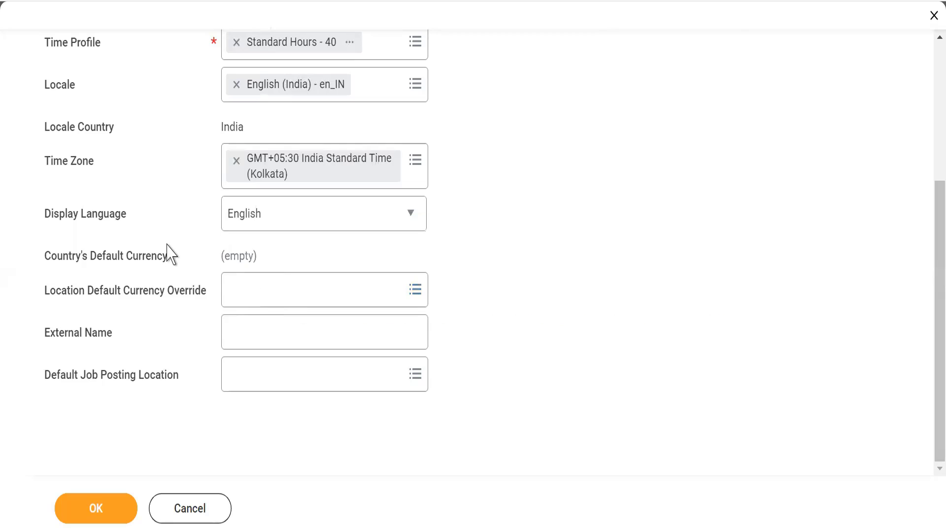
double_click(244, 254)
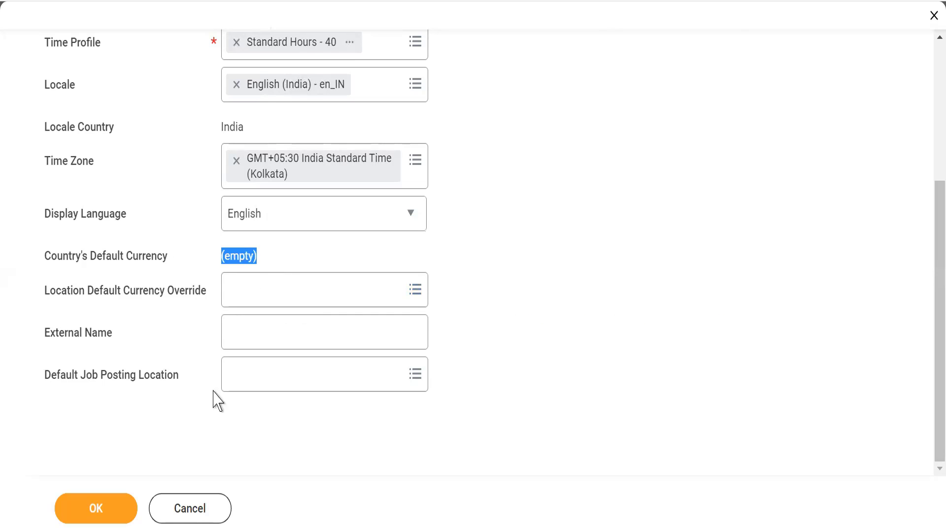
click(188, 430)
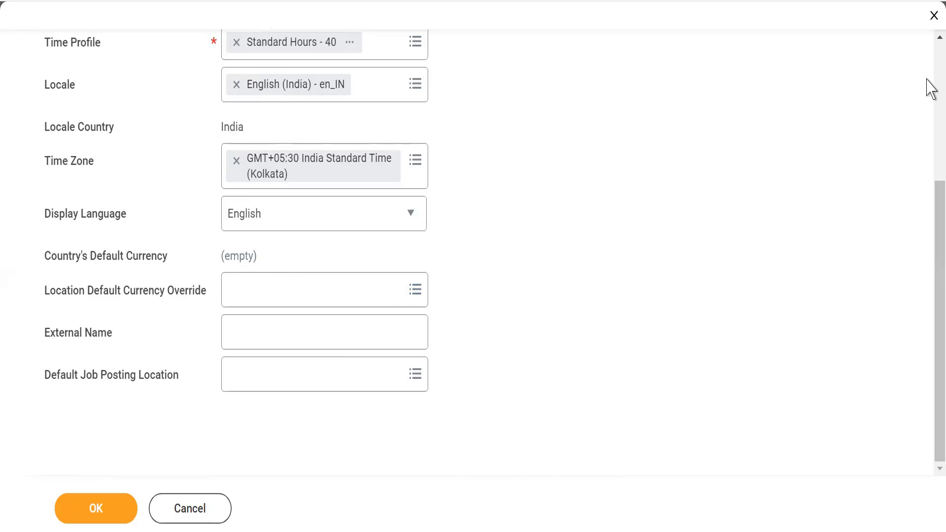
Step: Check the Business Site settings and submit the new WLE7_Mumbai location
scroll(932, 58, up, 5)
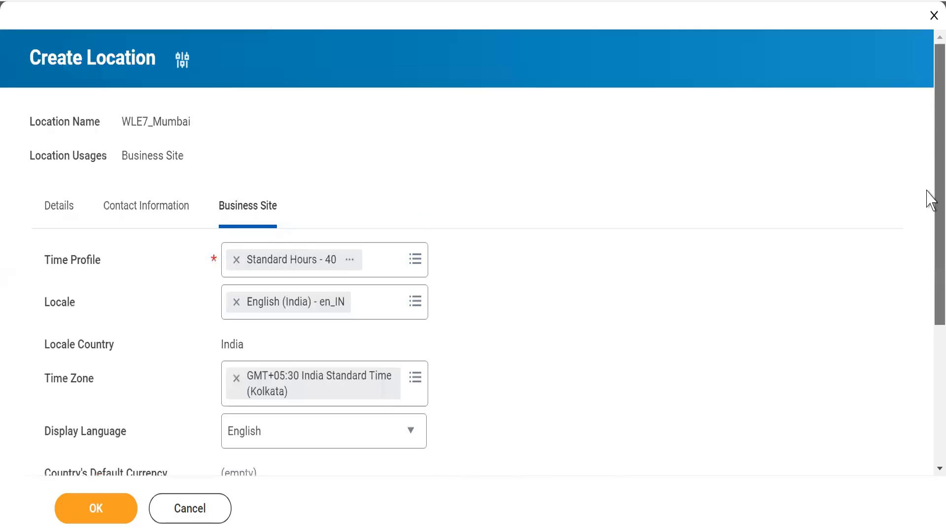
scroll(928, 227, down, 5)
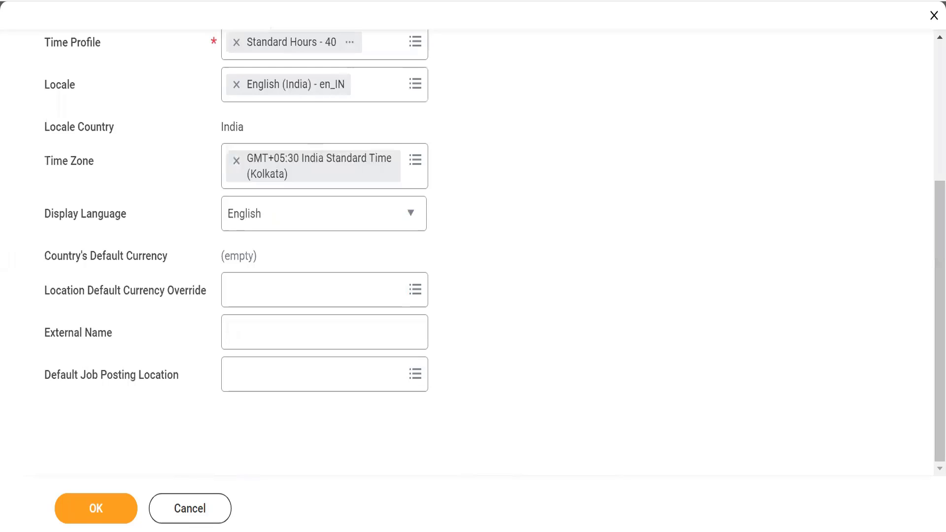
click(91, 513)
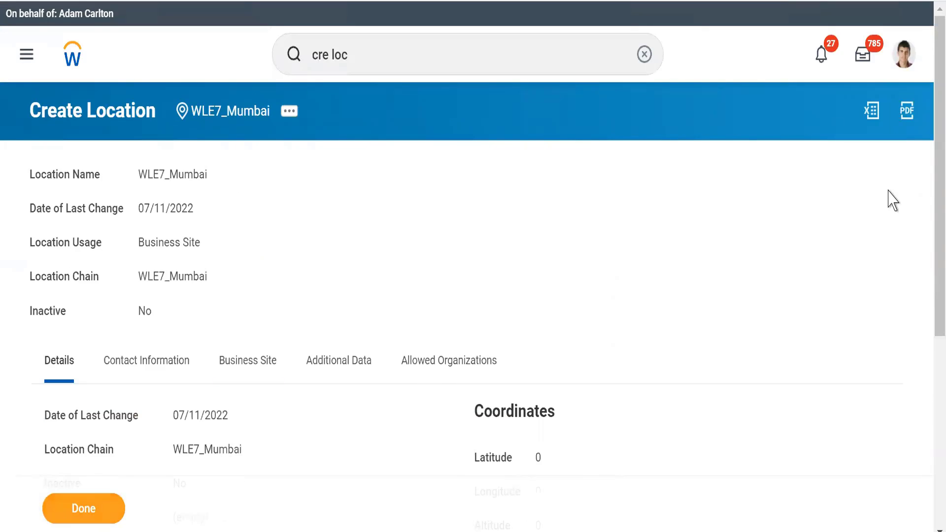
Step: Review the created location's details and contact information, checking the usage assigned to its address
scroll(928, 350, down, 5)
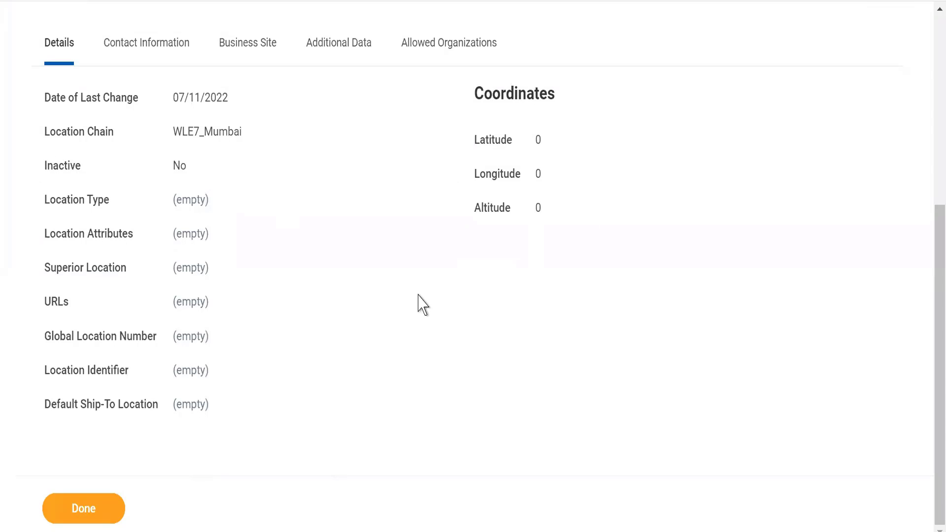
scroll(926, 212, up, 4)
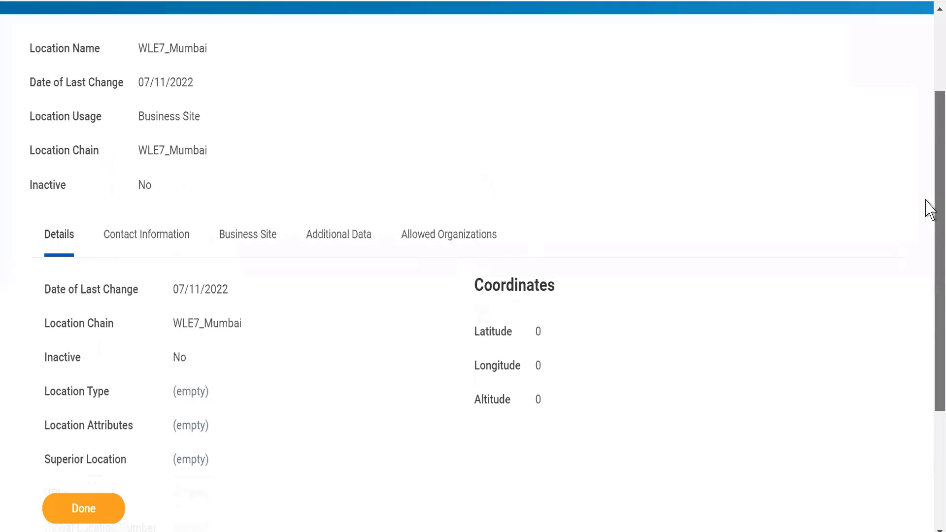
click(163, 270)
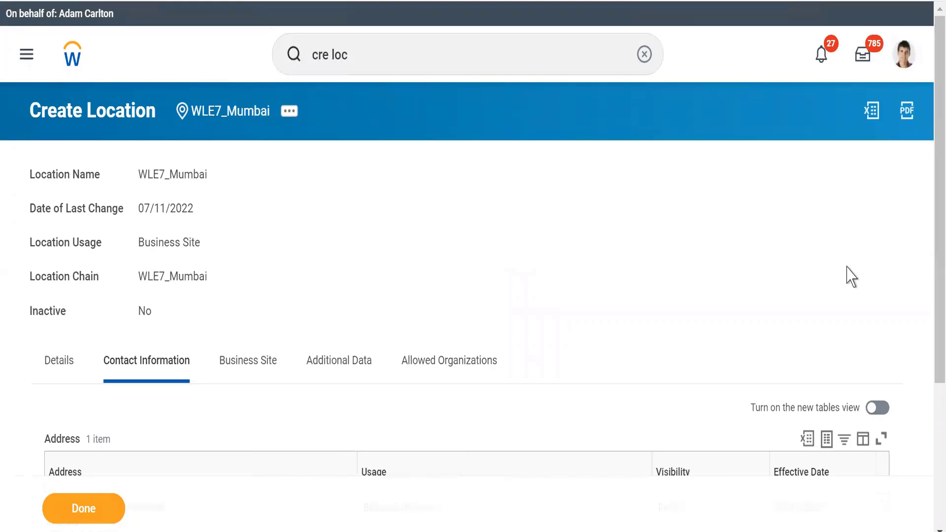
drag(929, 243, 929, 450)
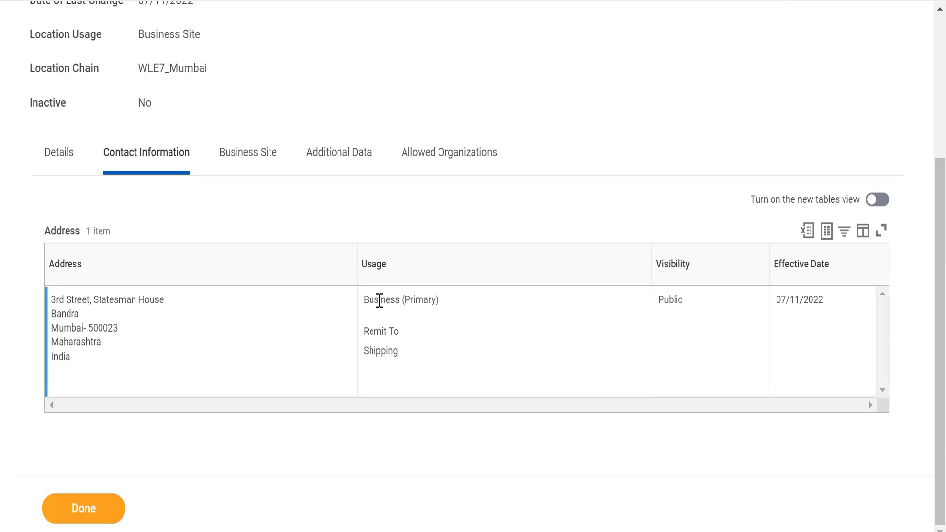
triple_click(378, 300)
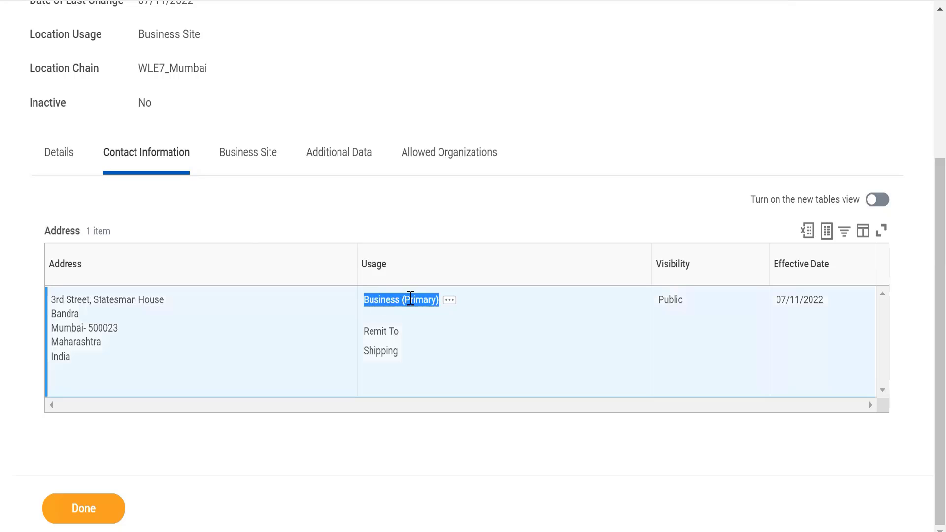
double_click(413, 300)
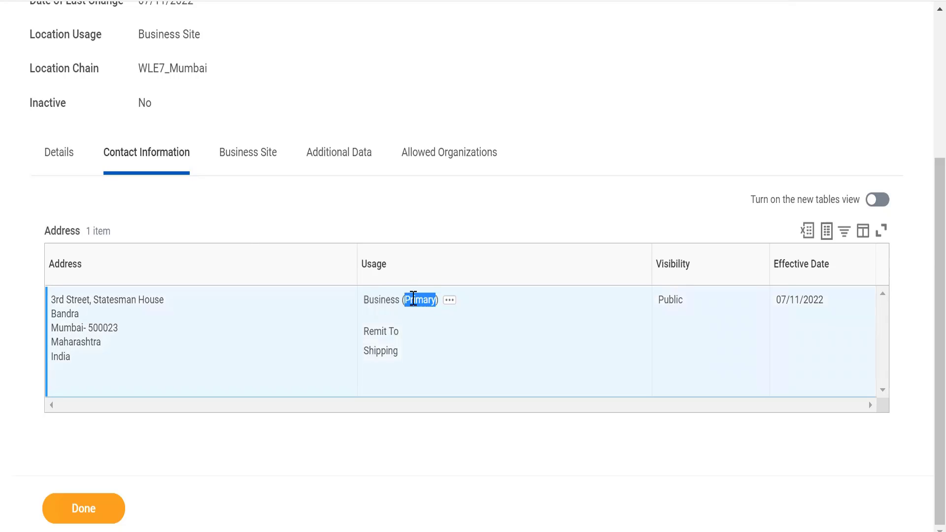
double_click(413, 299)
Step: Open the WLE7_Mumbai location for editing through its related Location actions
scroll(930, 47, up, 5)
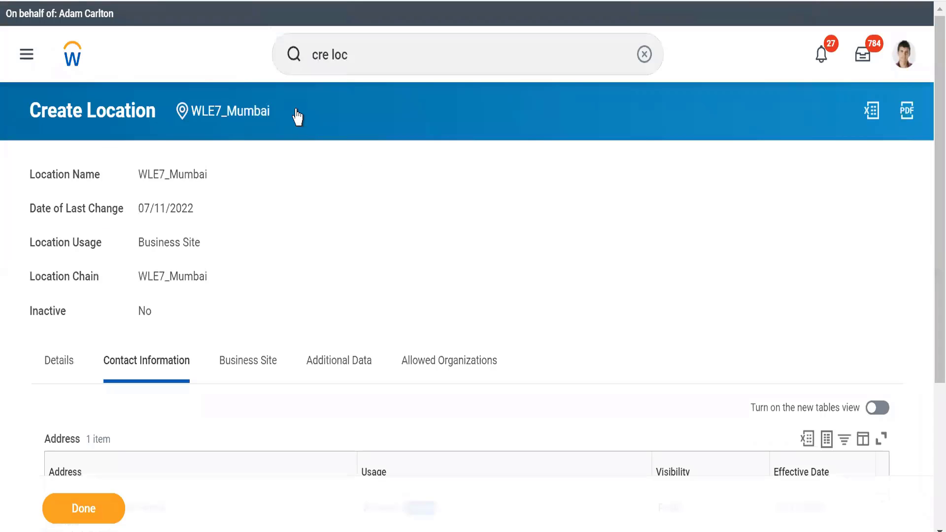
click(295, 112)
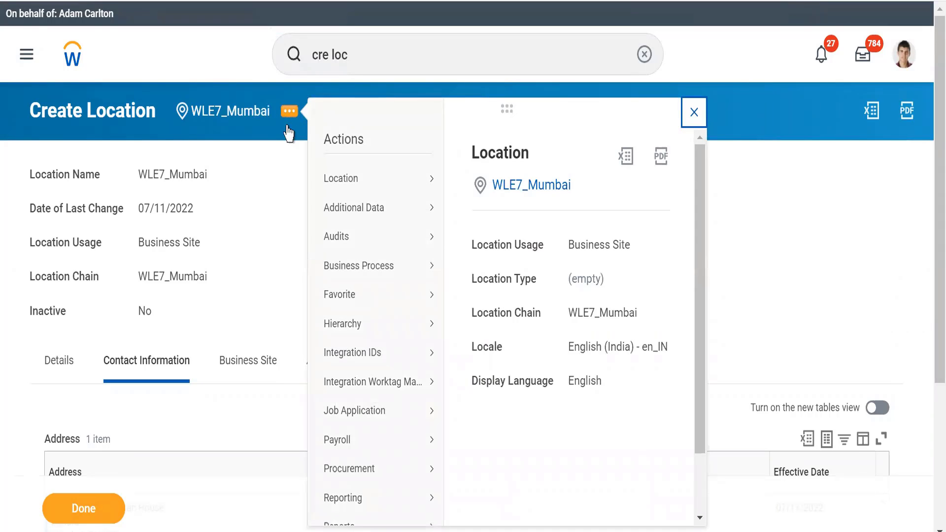
click(266, 184)
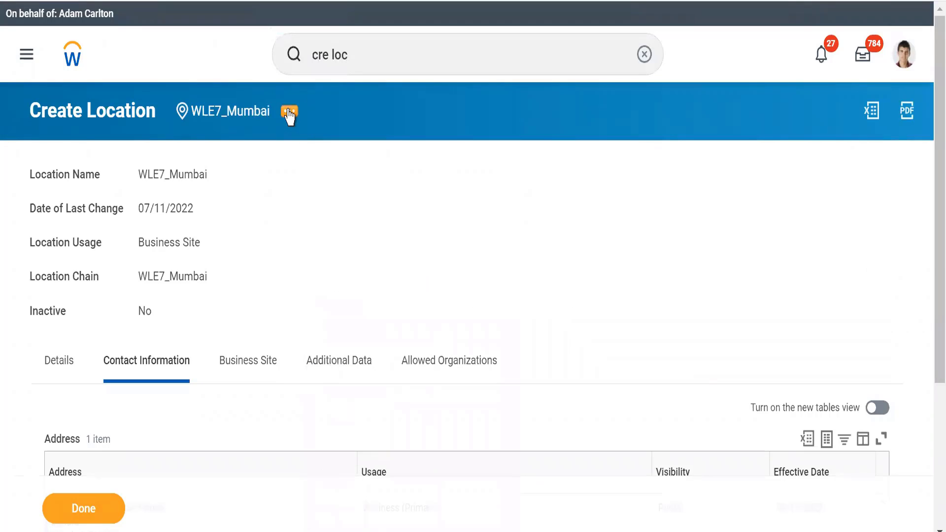
click(290, 114)
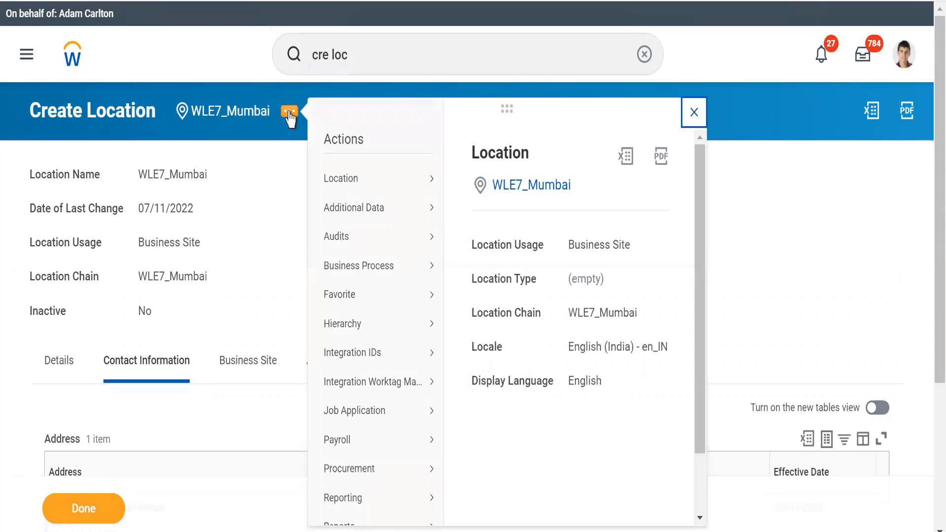
mouse_move(348, 189)
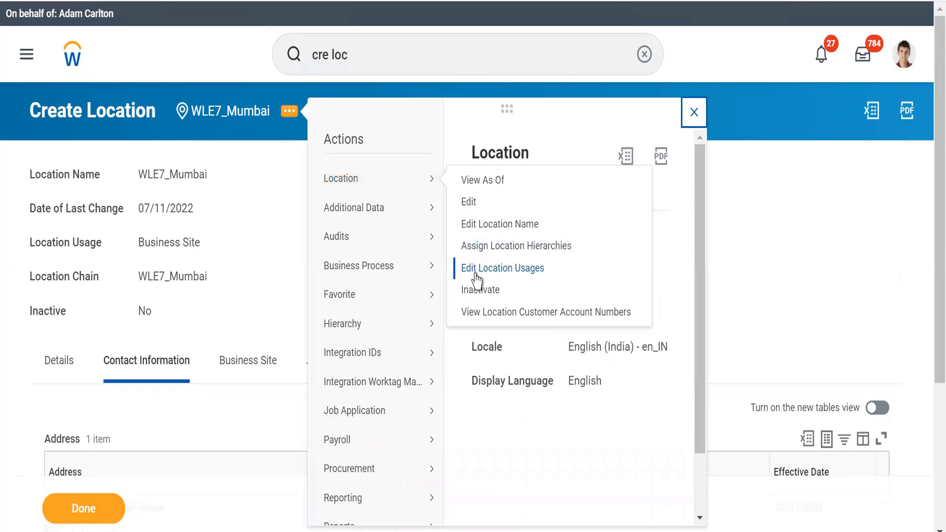
click(470, 206)
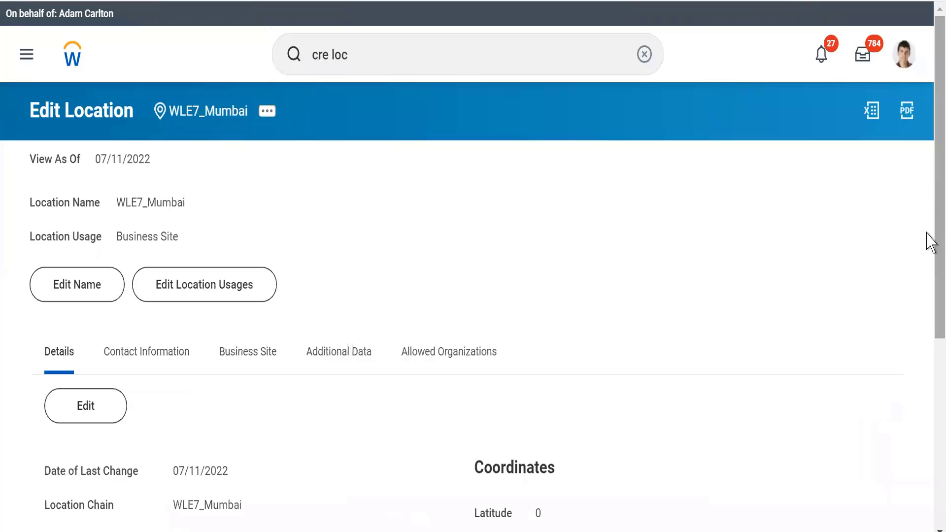
Step: Edit the location's contact information and add a second address entry below the existing one
scroll(931, 313, down, 3)
scroll(931, 345, down, 2)
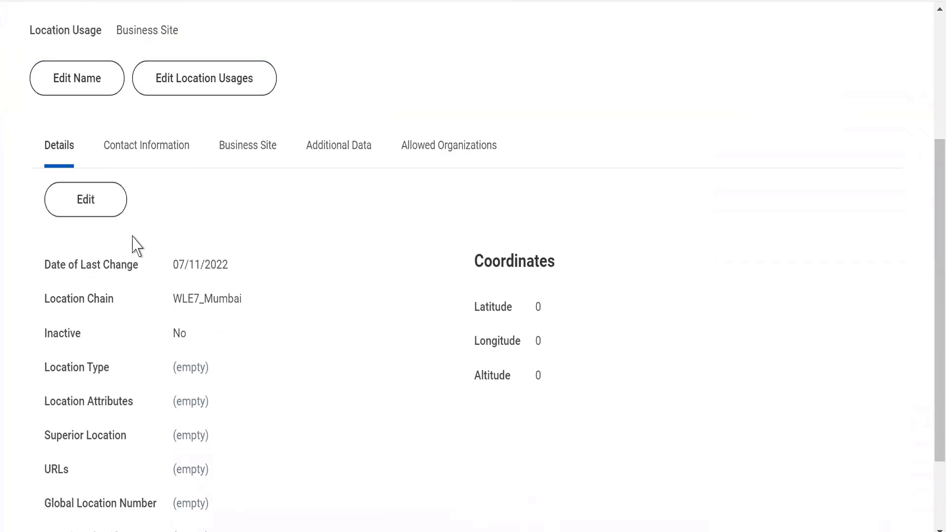
click(140, 164)
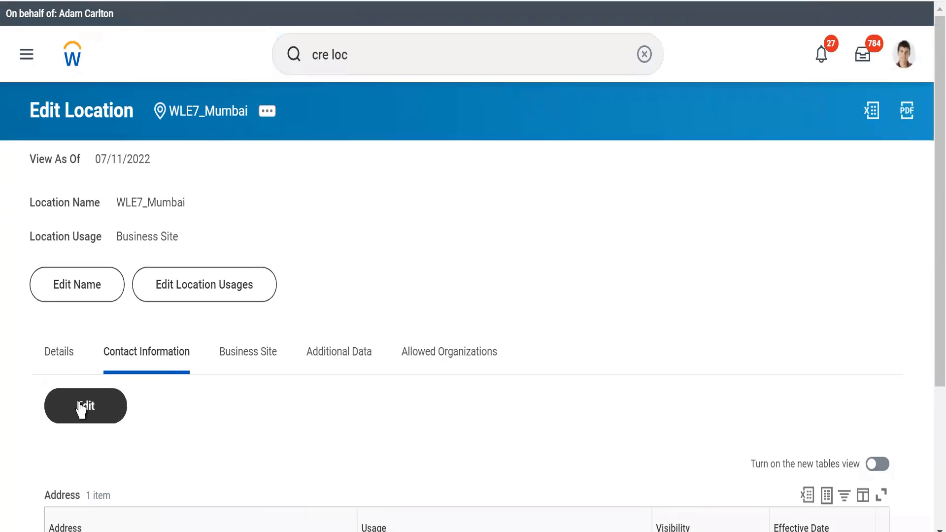
click(82, 409)
scroll(922, 345, down, 1)
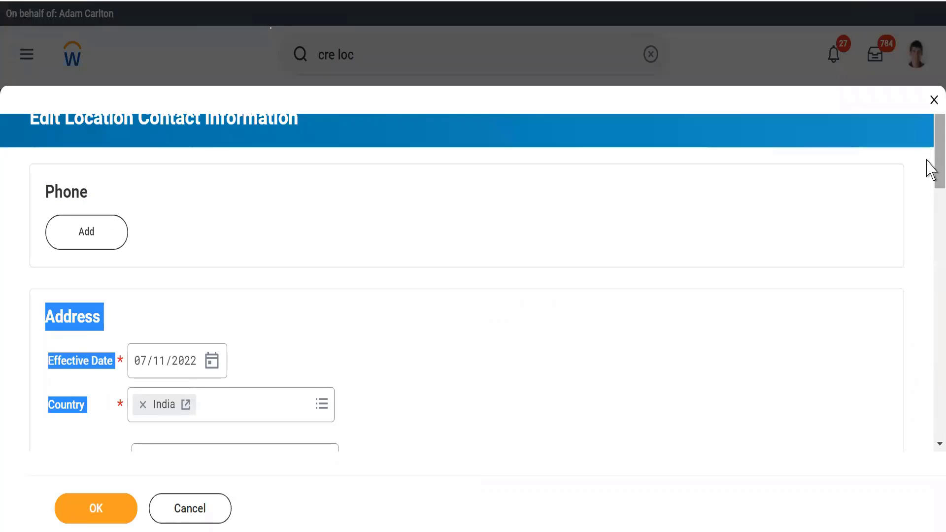
drag(936, 162, 926, 296)
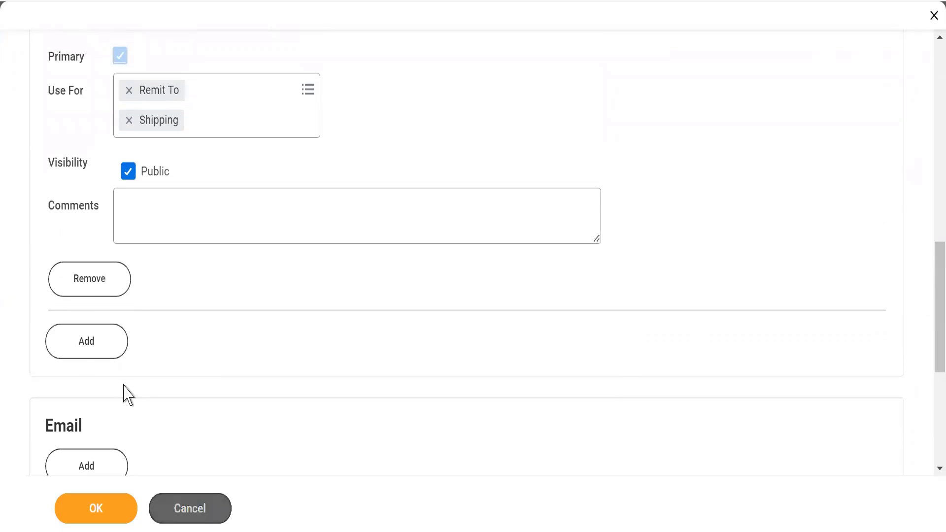
click(85, 356)
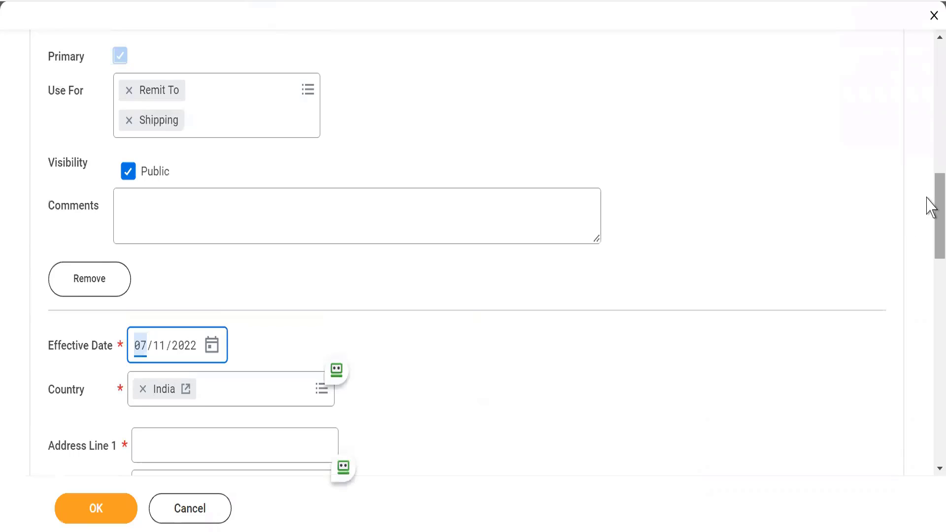
Step: Enter the street in Address Line 1, Mumbai as the city and the postal code for the second address
drag(929, 205, 931, 271)
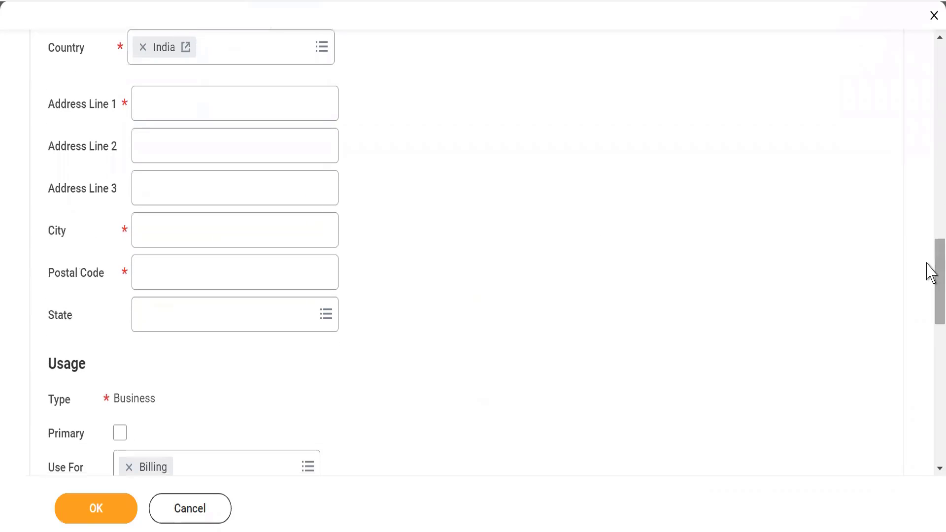
click(262, 148)
click(223, 109)
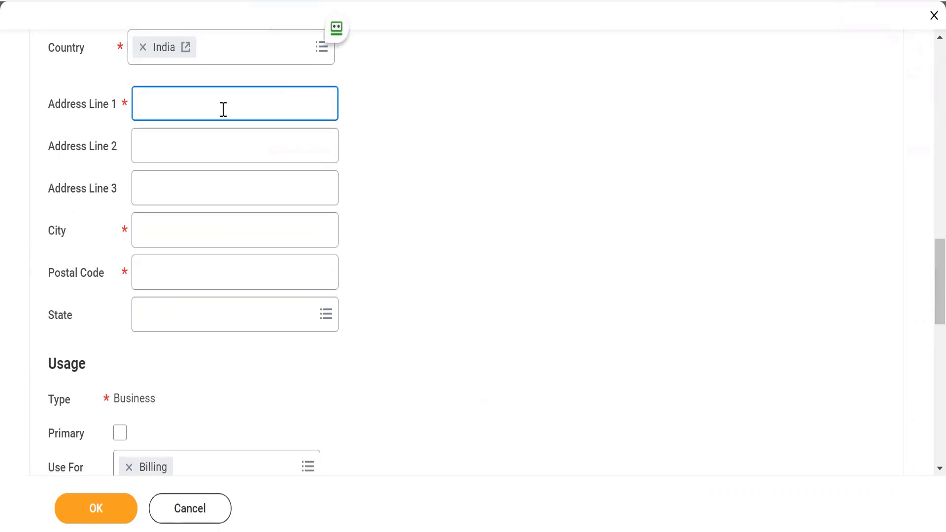
text(24th Street, Nariman Po)
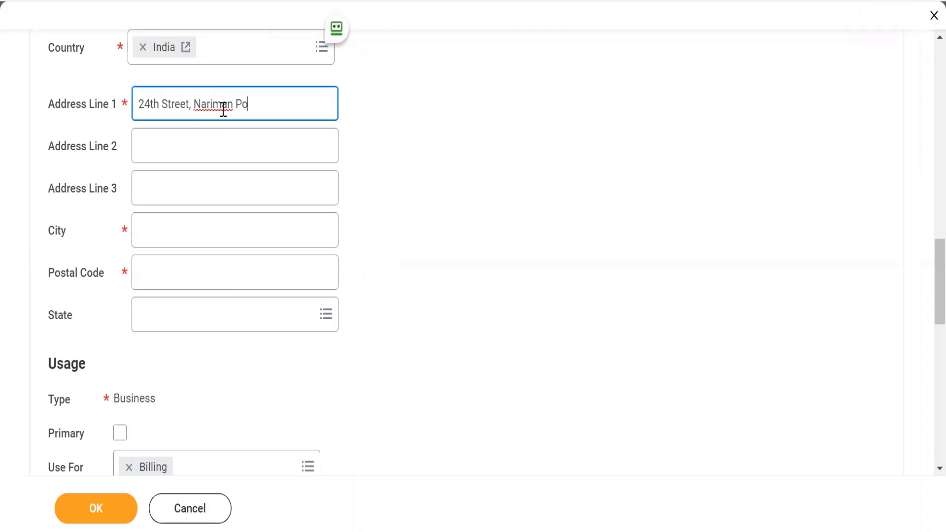
text(int)
key(Tab)
key(Tab)
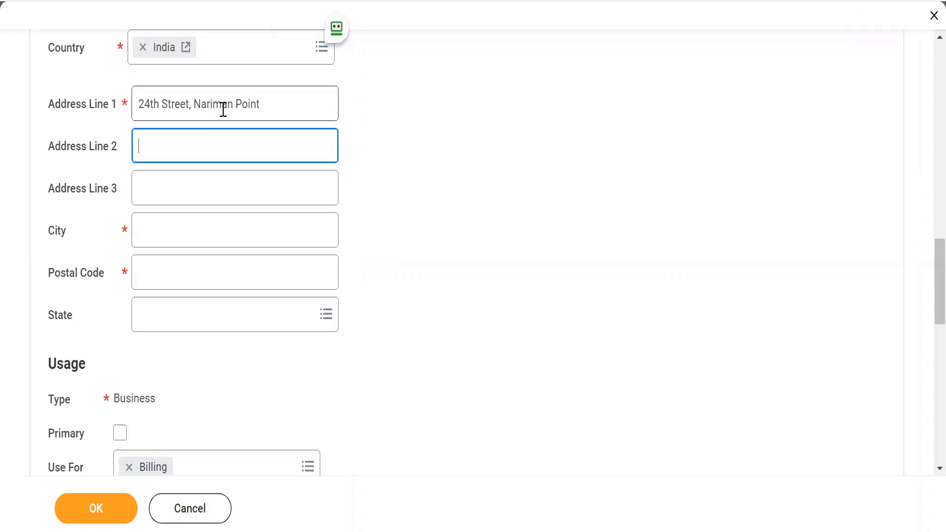
key(Tab)
text(Mumbai)
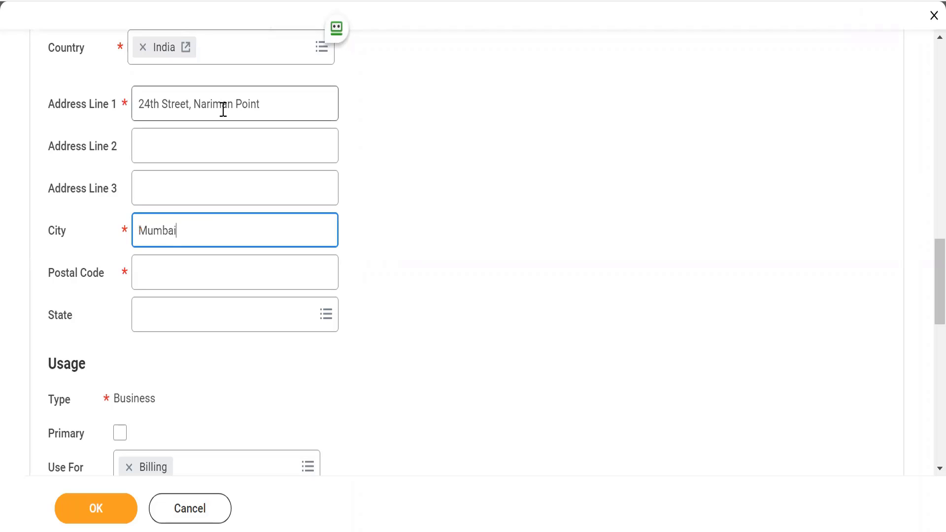
key(Tab)
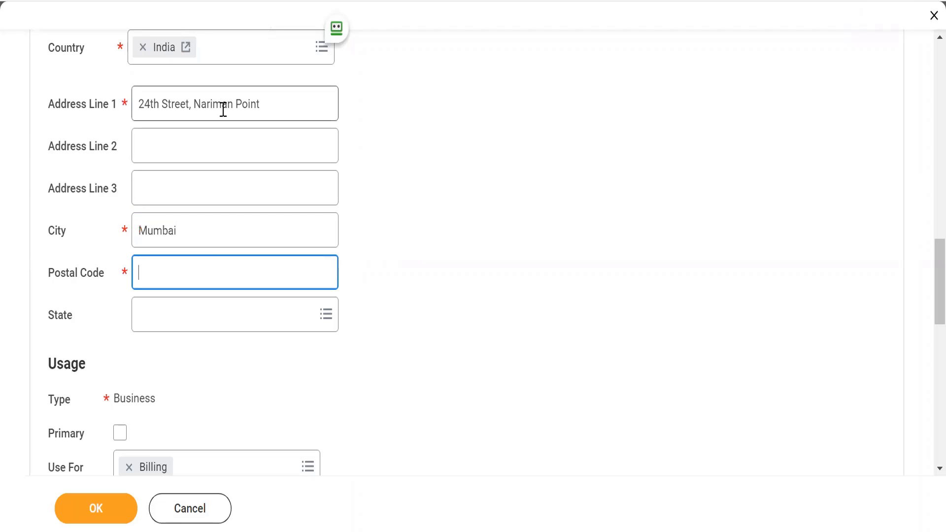
text(500002)
key(Tab)
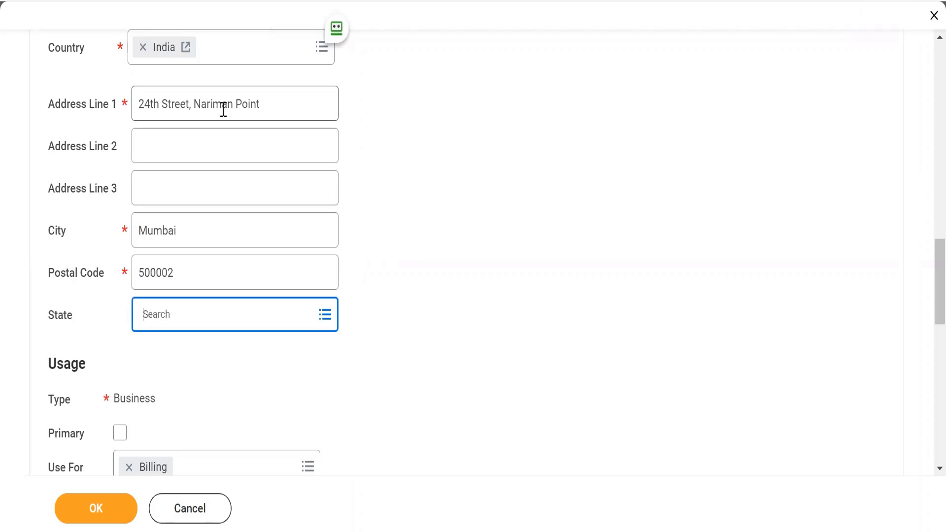
Step: Set the second address's State to Maharashtra
text(AMaha)
key(BackSpace)
key(BackSpace)
key(BackSpace)
key(BackSpace)
key(BackSpace)
text(Maha)
key(Return)
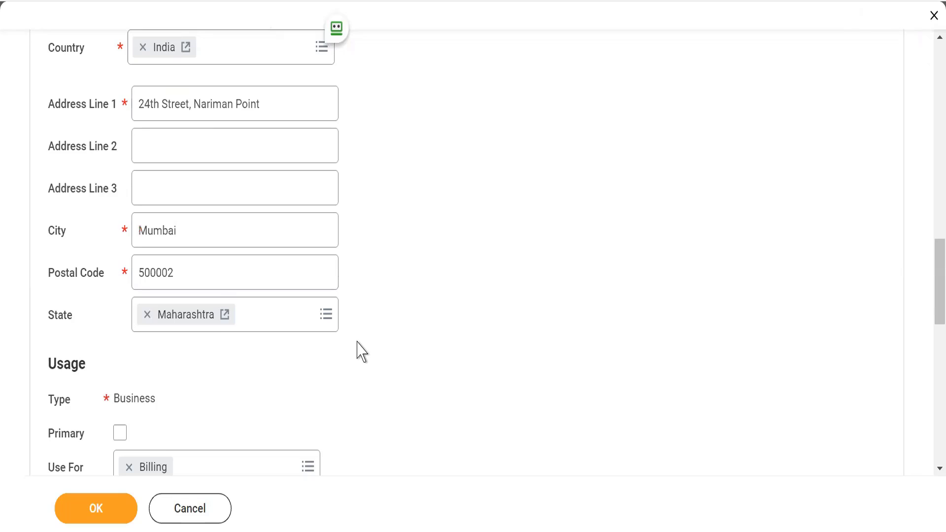
Step: Mark the second address as the primary business address and submit the contact information changes
scroll(926, 291, down, 2)
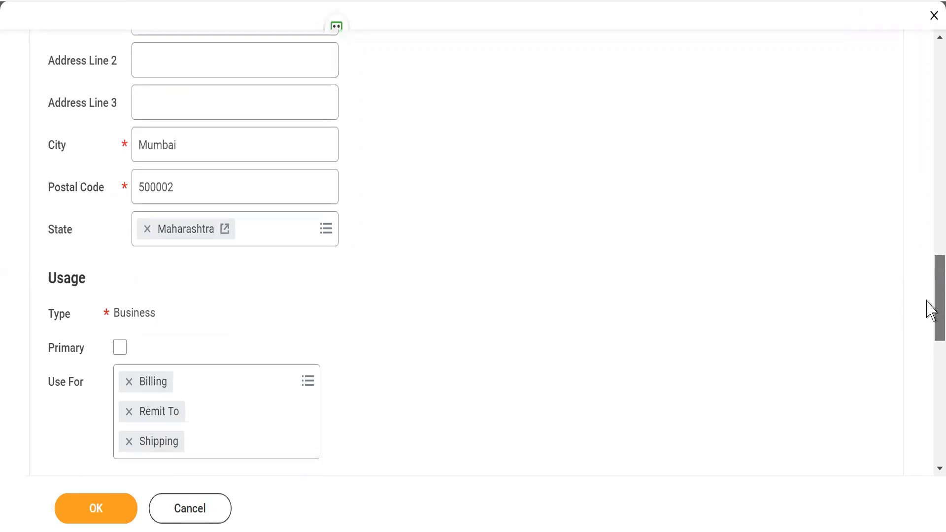
click(120, 341)
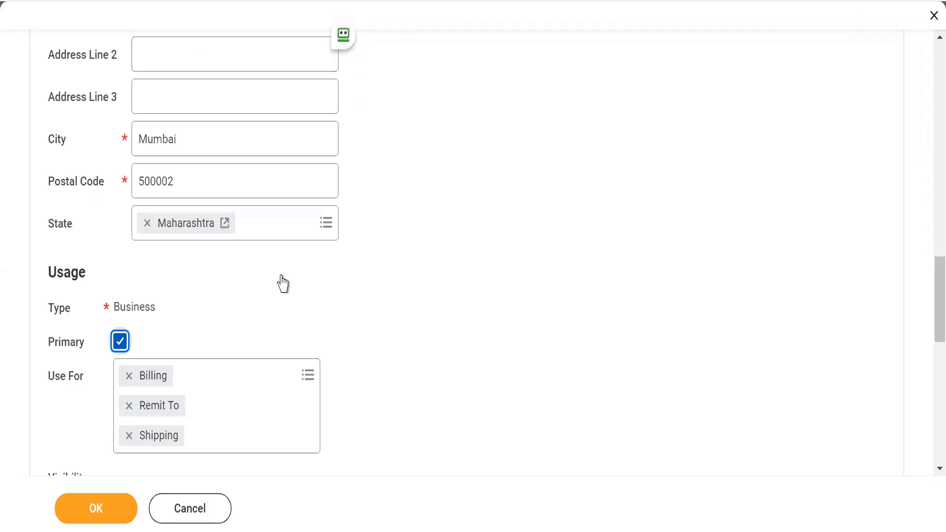
click(80, 508)
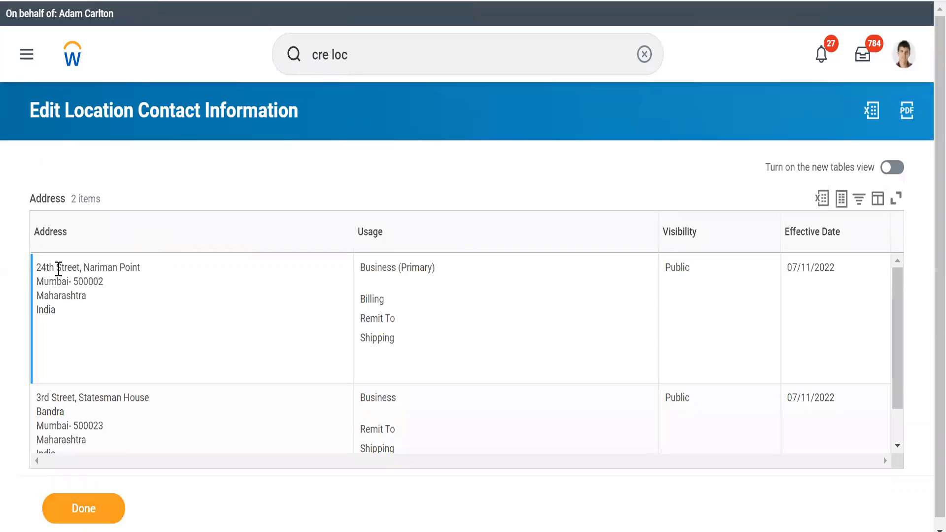
Step: Compare the usage of the two saved addresses, checking which one is the primary business address
drag(57, 268, 154, 296)
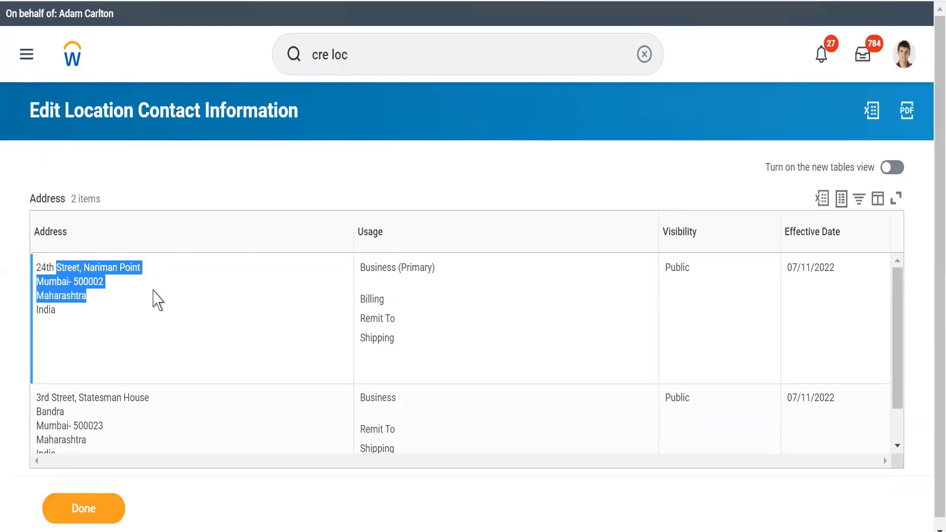
double_click(418, 268)
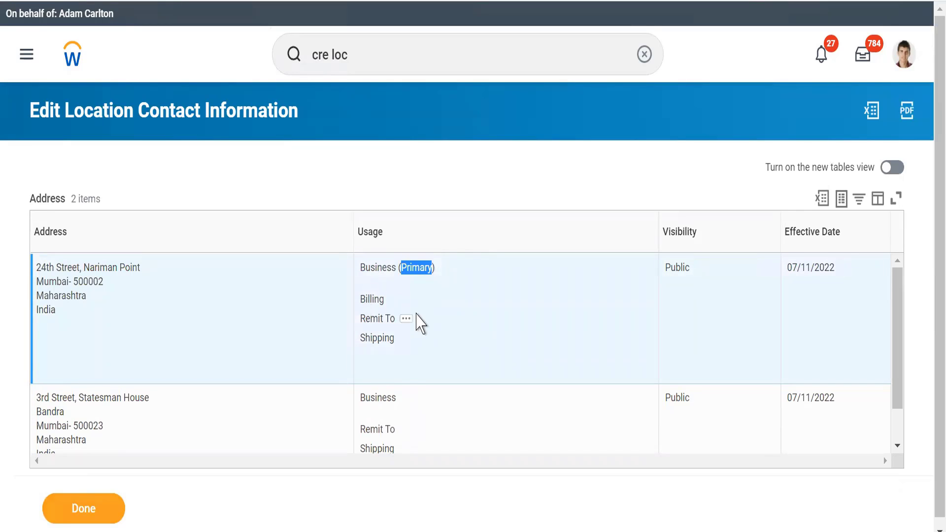
double_click(425, 275)
click(303, 162)
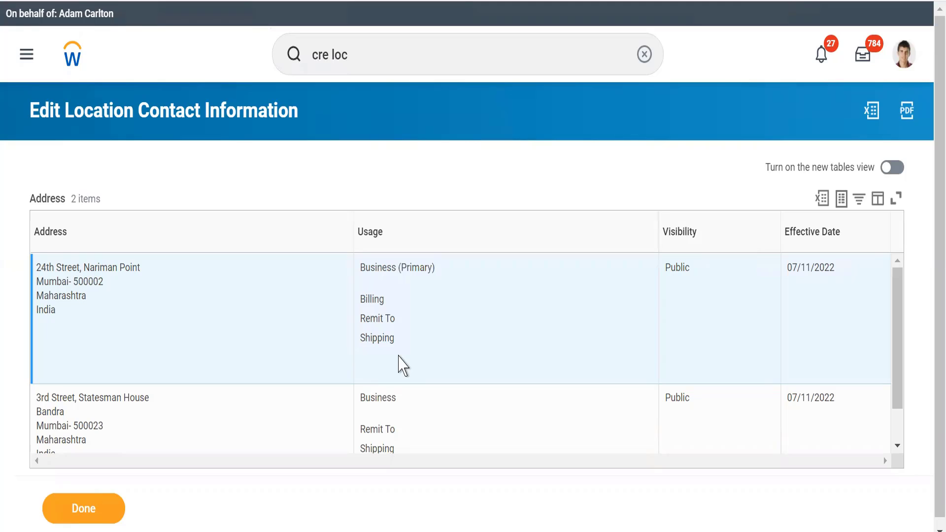
mouse_move(380, 267)
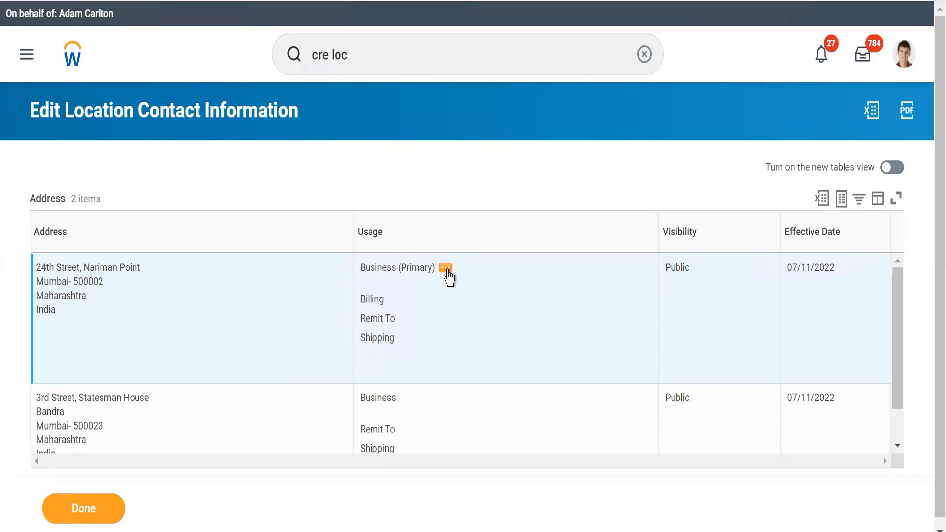
Step: Check the related actions of the Business (Primary) usage and finish the location contact information edit
click(446, 269)
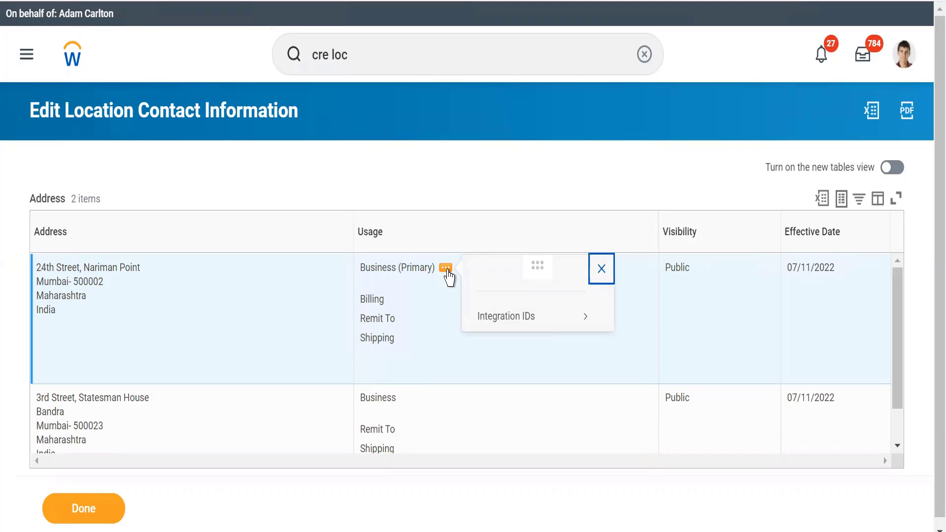
mouse_move(543, 317)
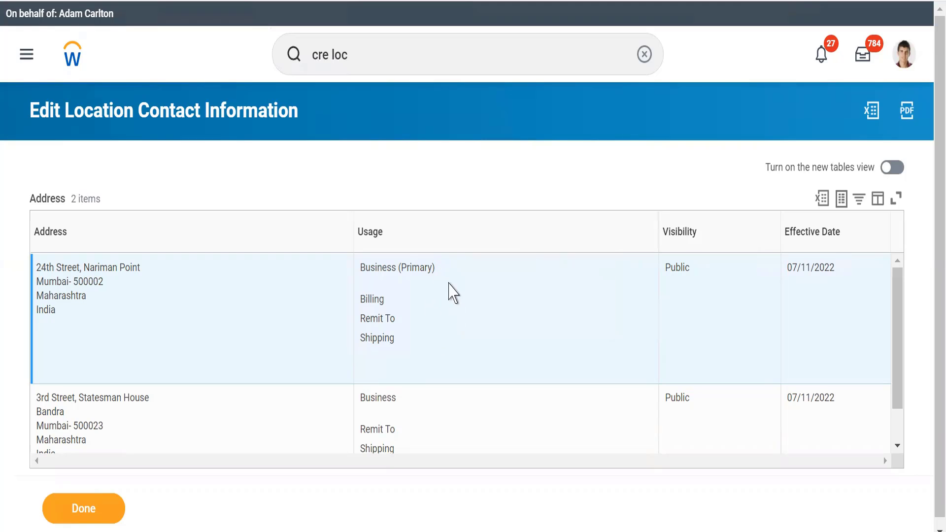
click(445, 270)
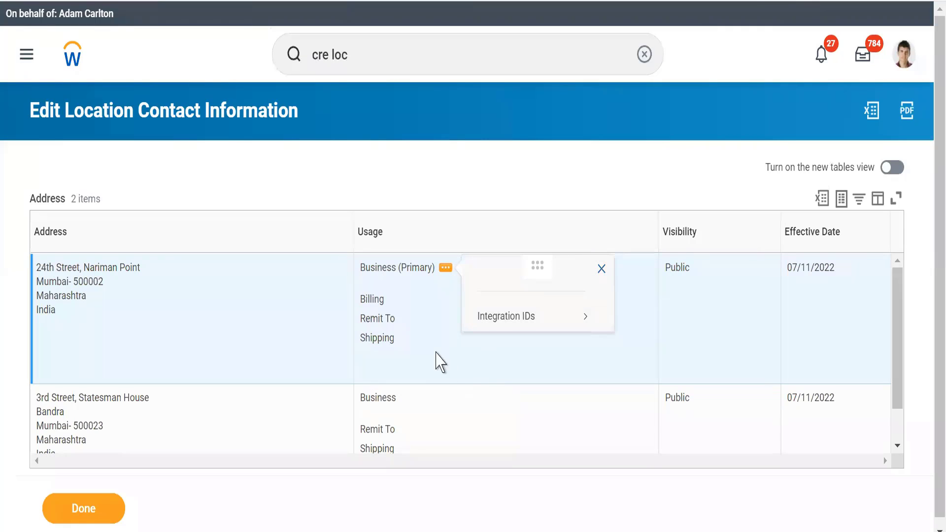
click(299, 287)
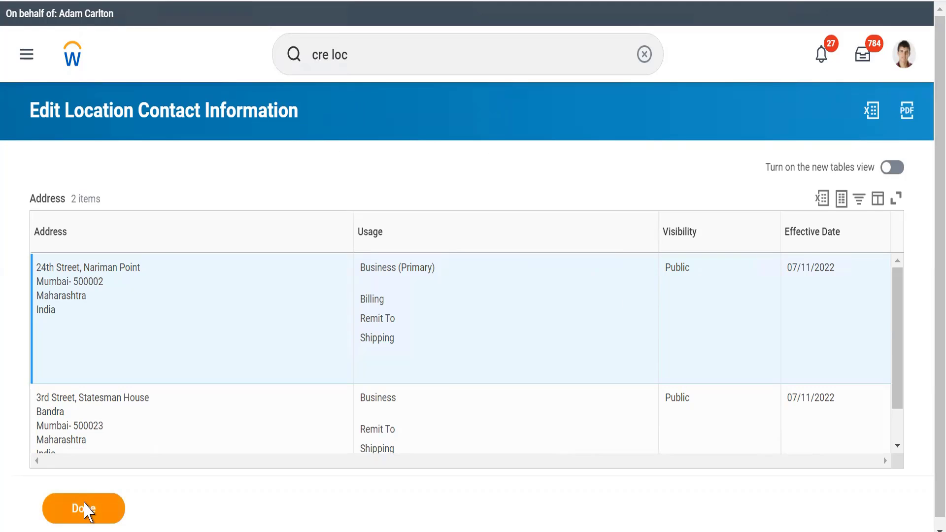
click(86, 510)
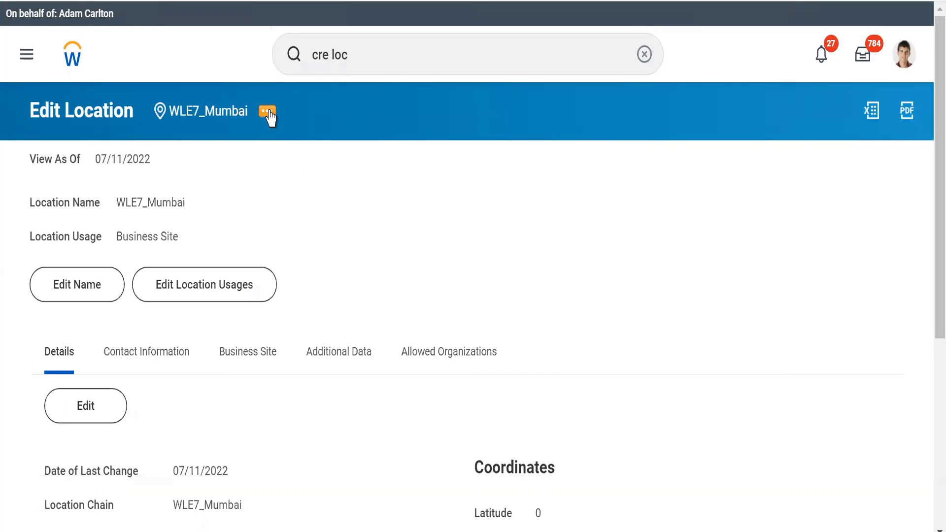
Step: Review the related actions of the WLE7_Mumbai location, including its Location options, and return to the home page
click(268, 112)
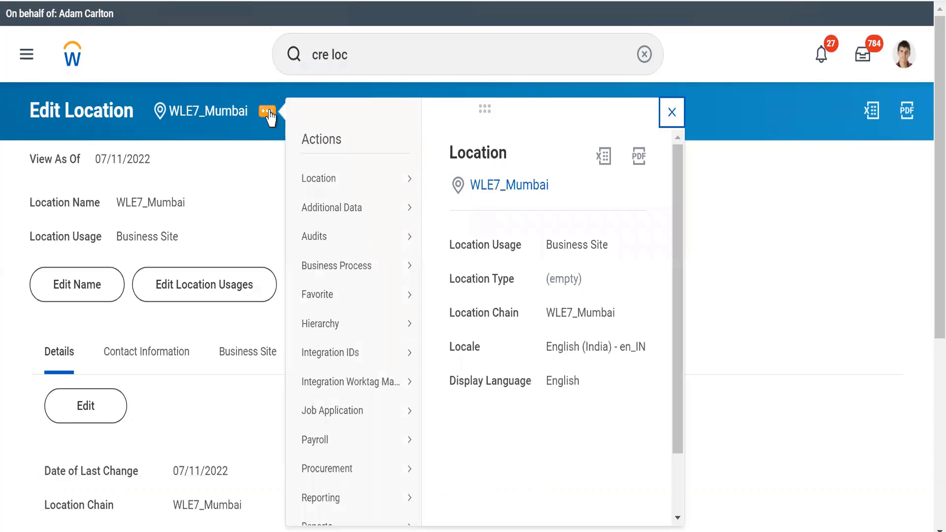
mouse_move(335, 190)
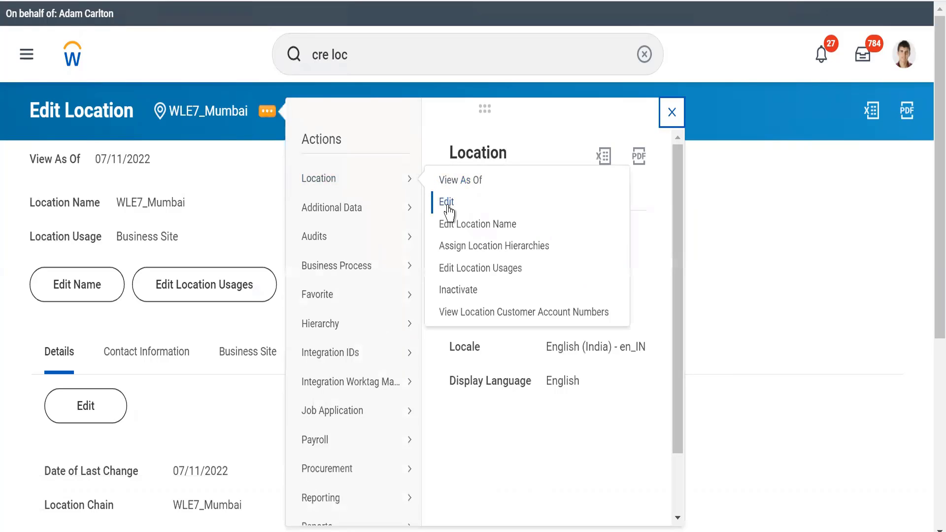
click(329, 139)
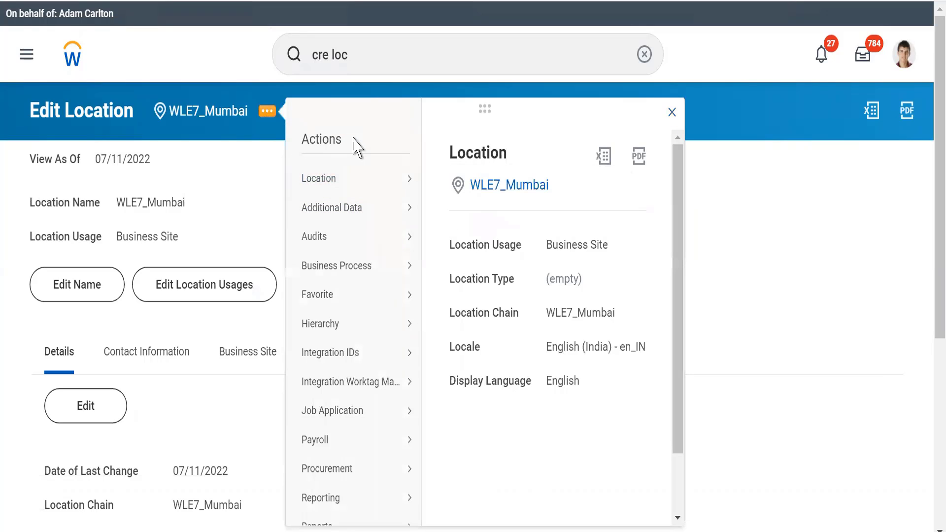
double_click(353, 139)
click(353, 139)
click(201, 209)
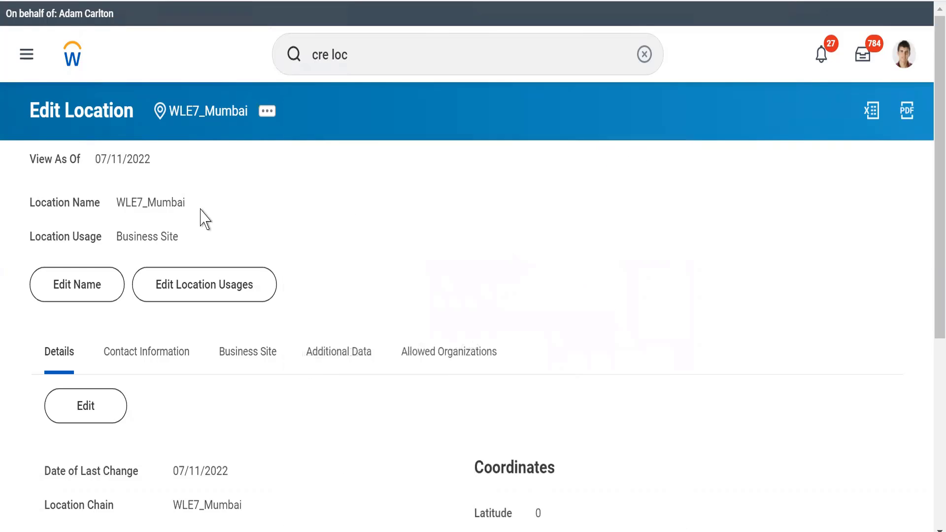
click(72, 62)
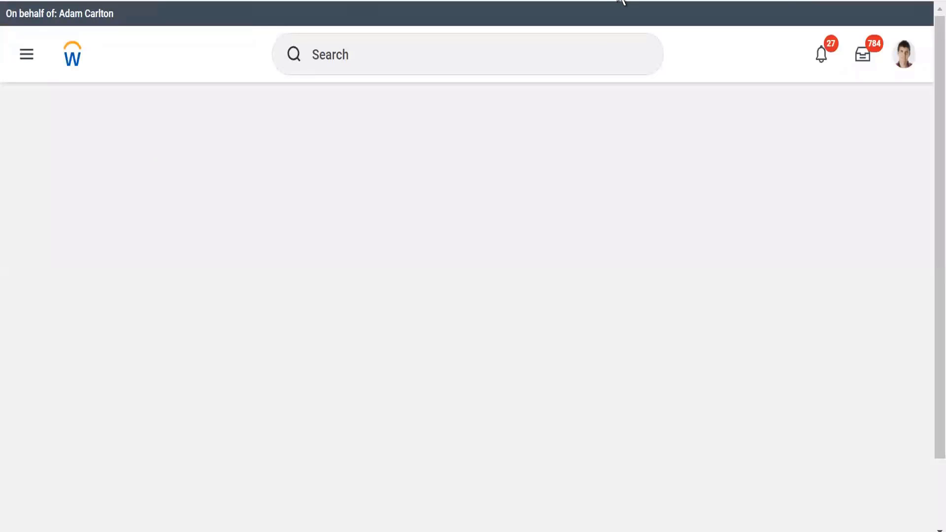
Step: Switch to the Notepad notes on organizations and review the definition of Location
key(alt+Tab)
click(274, 201)
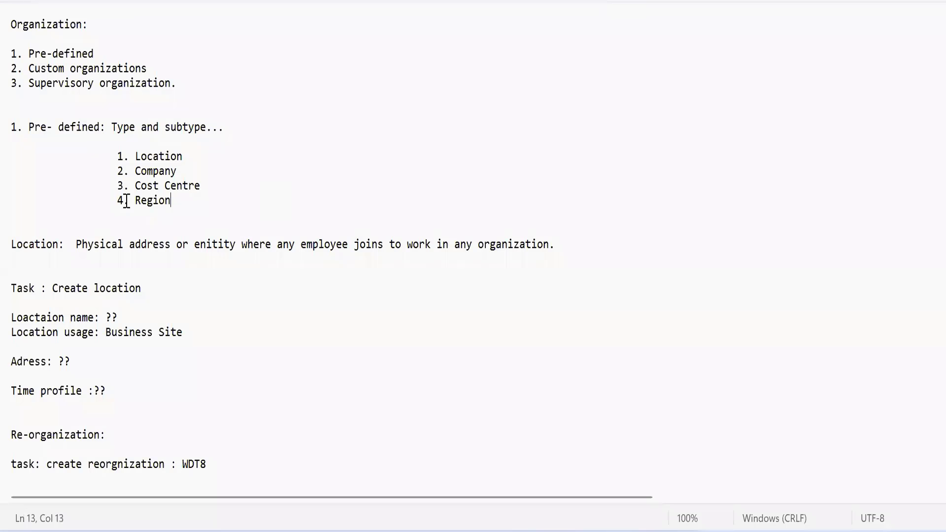
double_click(78, 245)
drag(77, 244, 432, 245)
drag(491, 245, 591, 245)
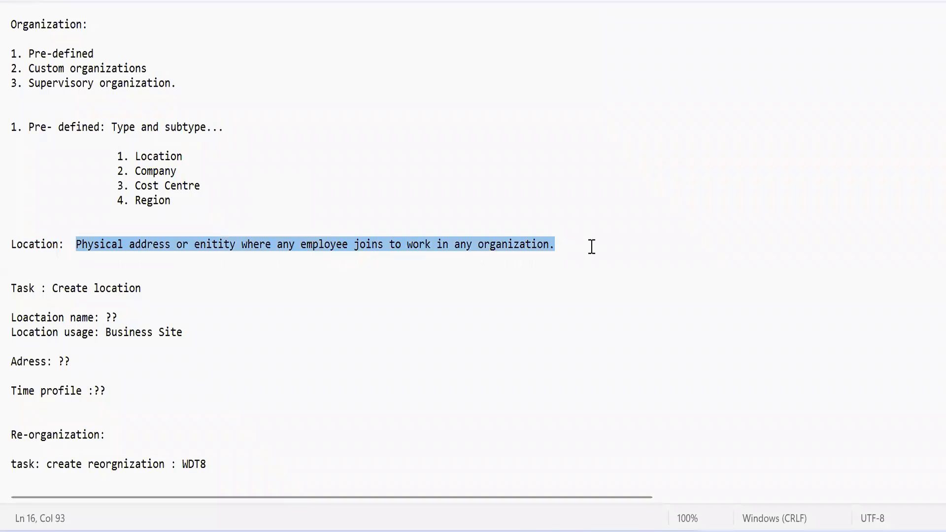
click(591, 245)
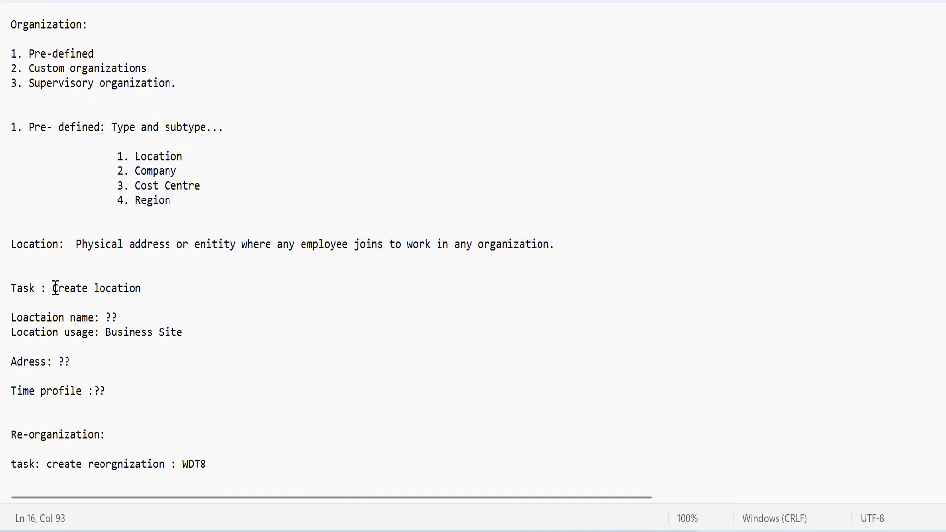
Step: Review the notes on the Create location task, covering location name, location usage, address and time profile
drag(52, 290, 158, 299)
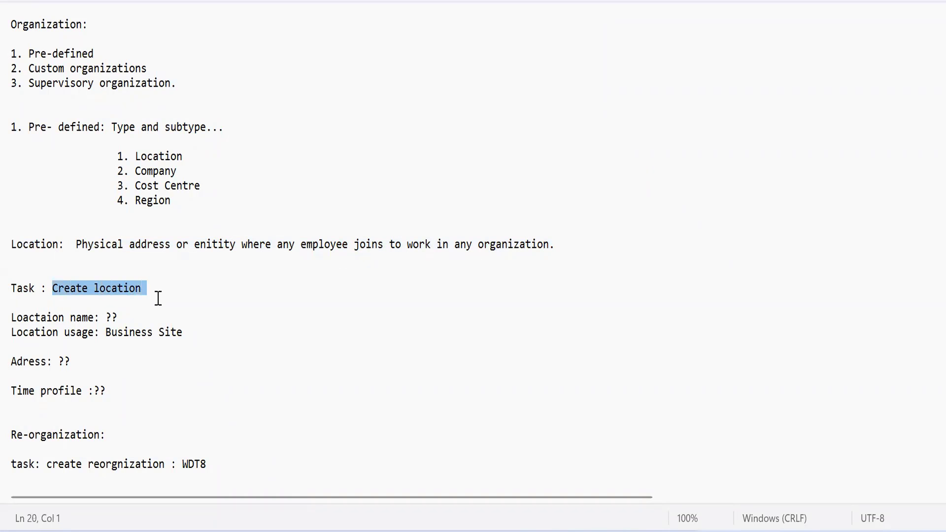
click(133, 382)
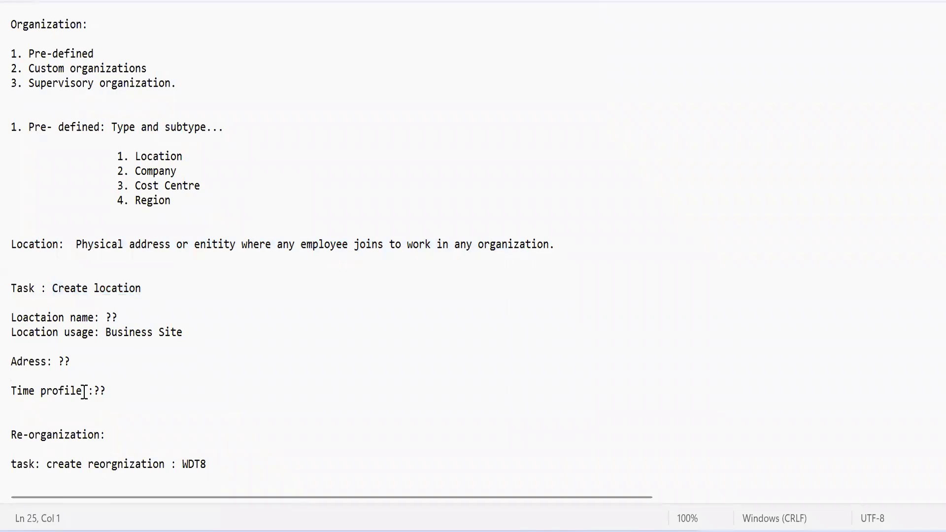
drag(18, 319, 115, 329)
click(132, 363)
double_click(121, 334)
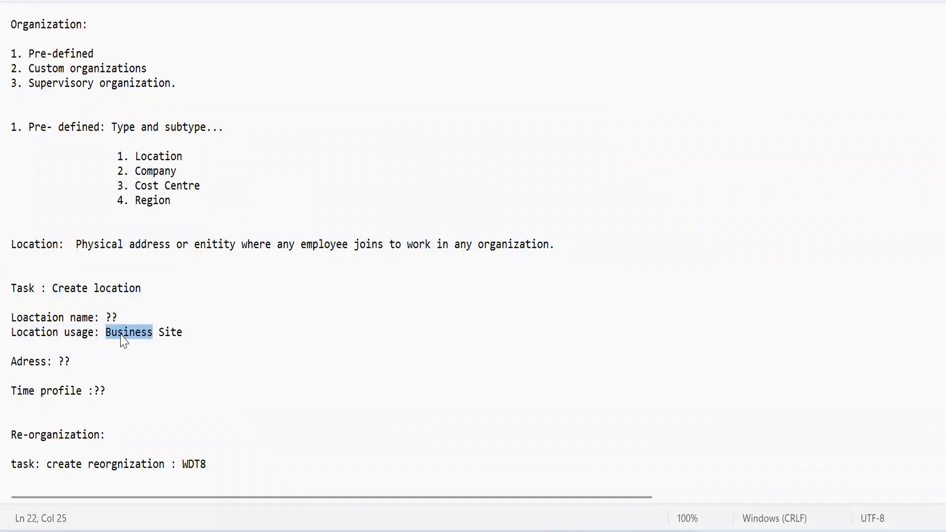
triple_click(121, 334)
double_click(120, 334)
double_click(64, 363)
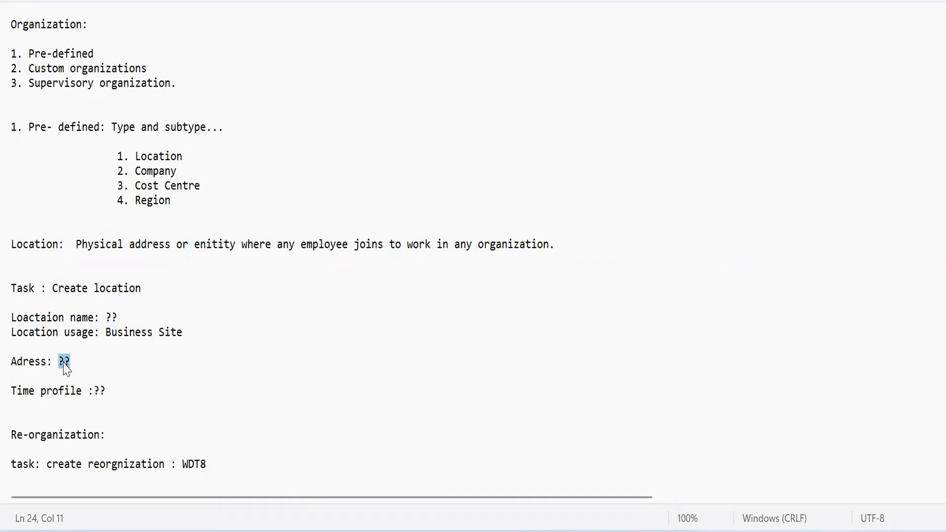
double_click(95, 392)
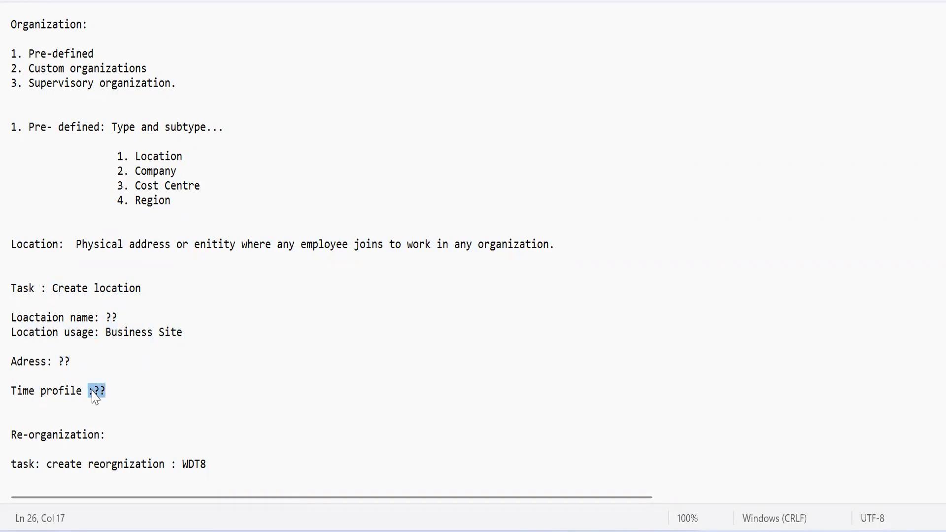
click(43, 417)
drag(106, 391, 11, 290)
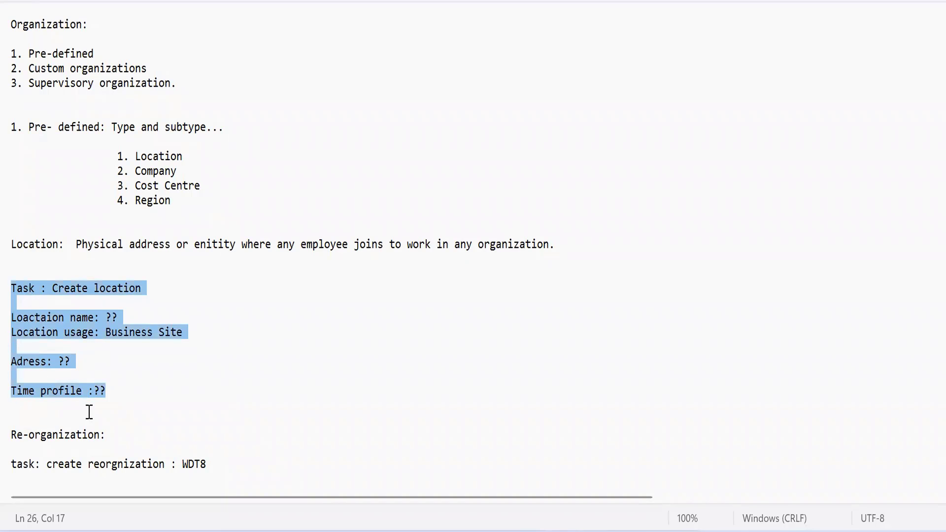
click(89, 412)
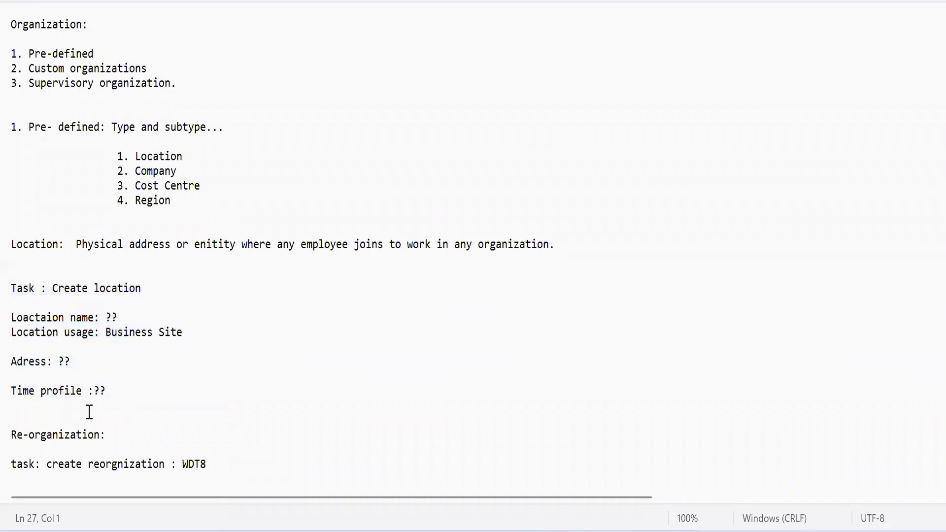